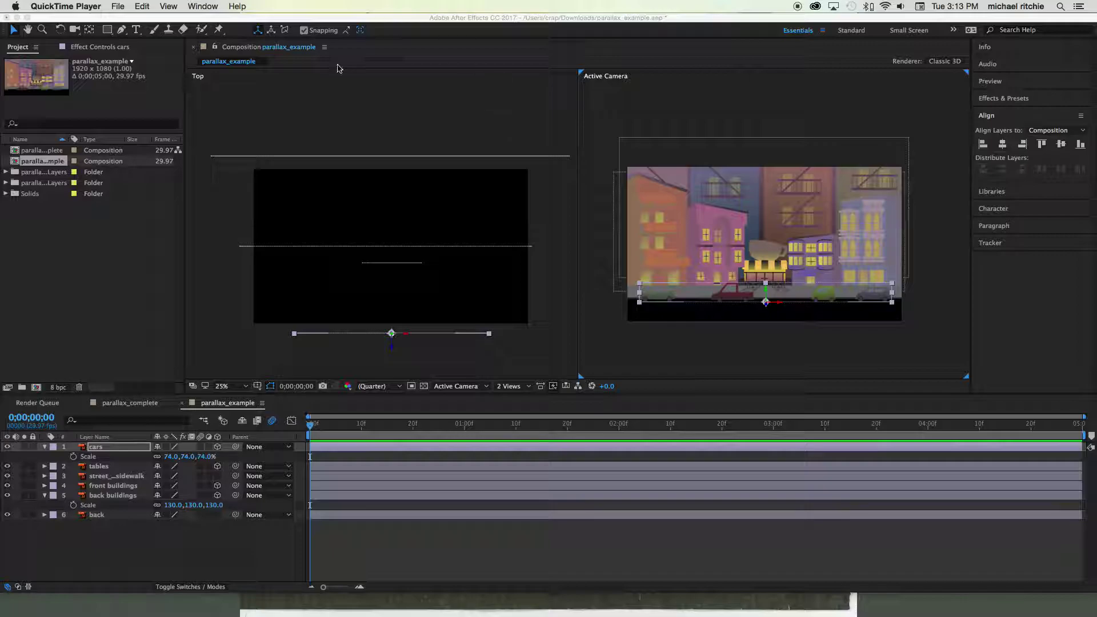
Delete the street and sidewalk layer from the parallax_example composition.
left_click(134, 477)
left_click(118, 479)
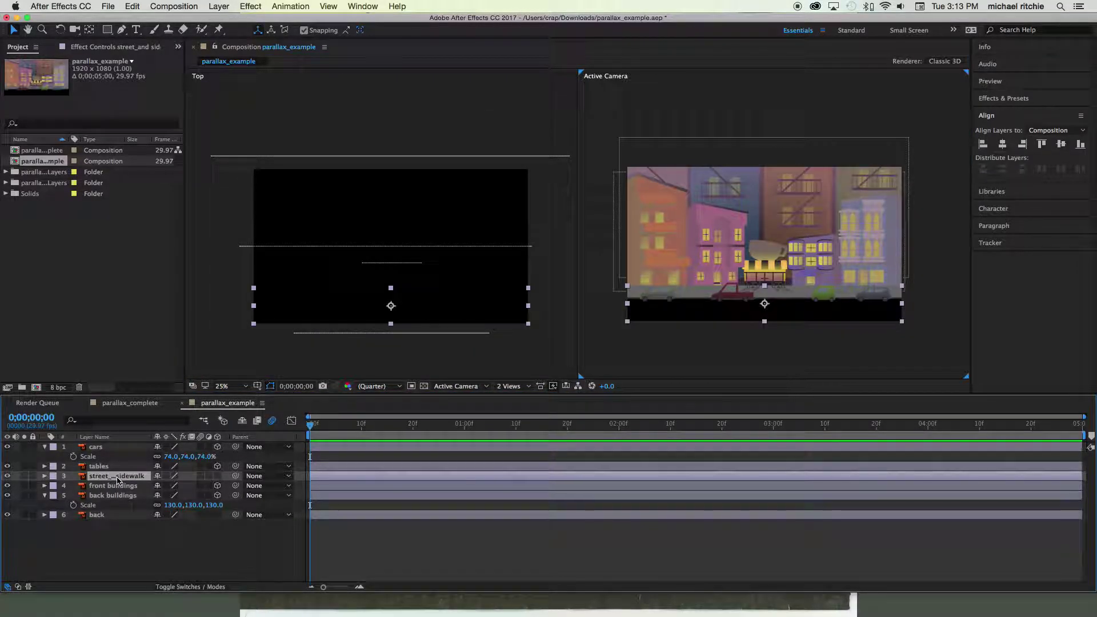
key("Delete")
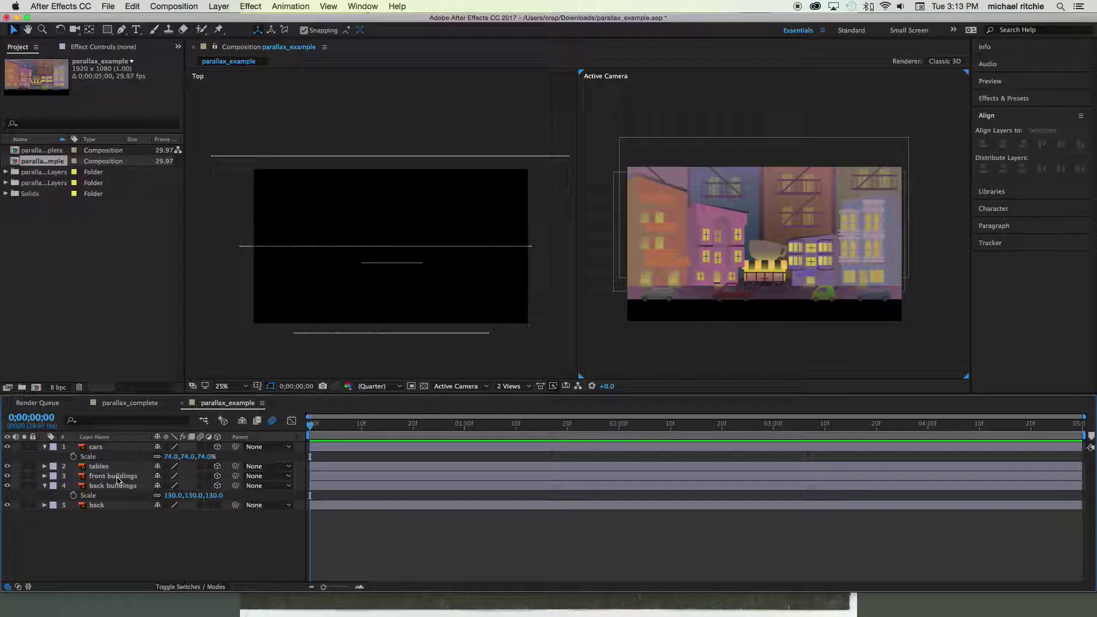
Start a new solid layer and name it "street".
left_click(221, 8)
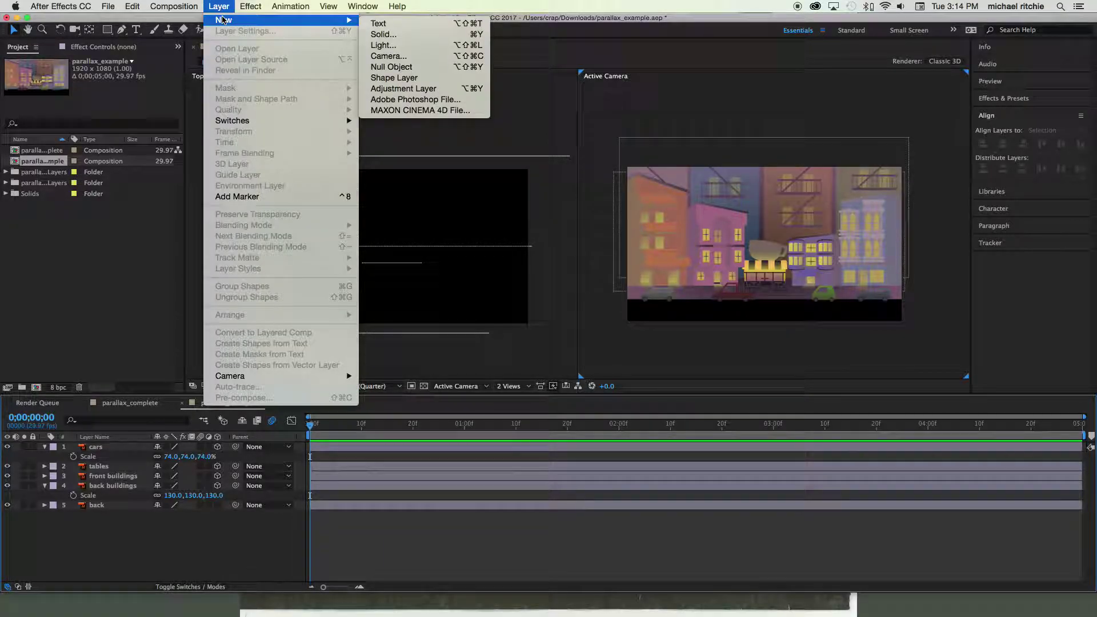
mouse_move(338, 20)
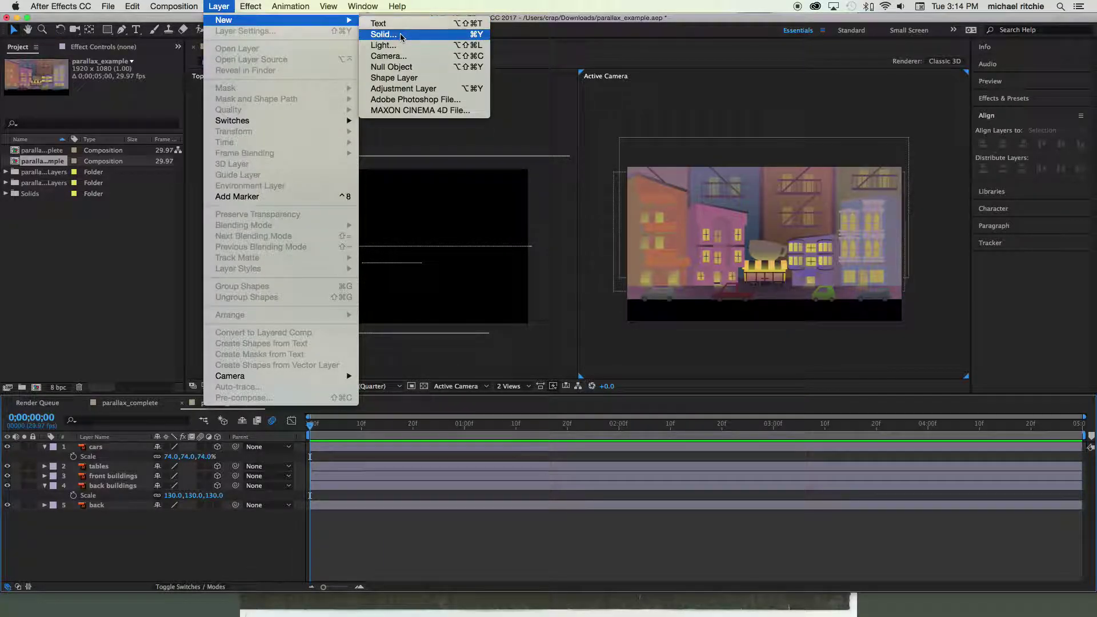
left_click(401, 35)
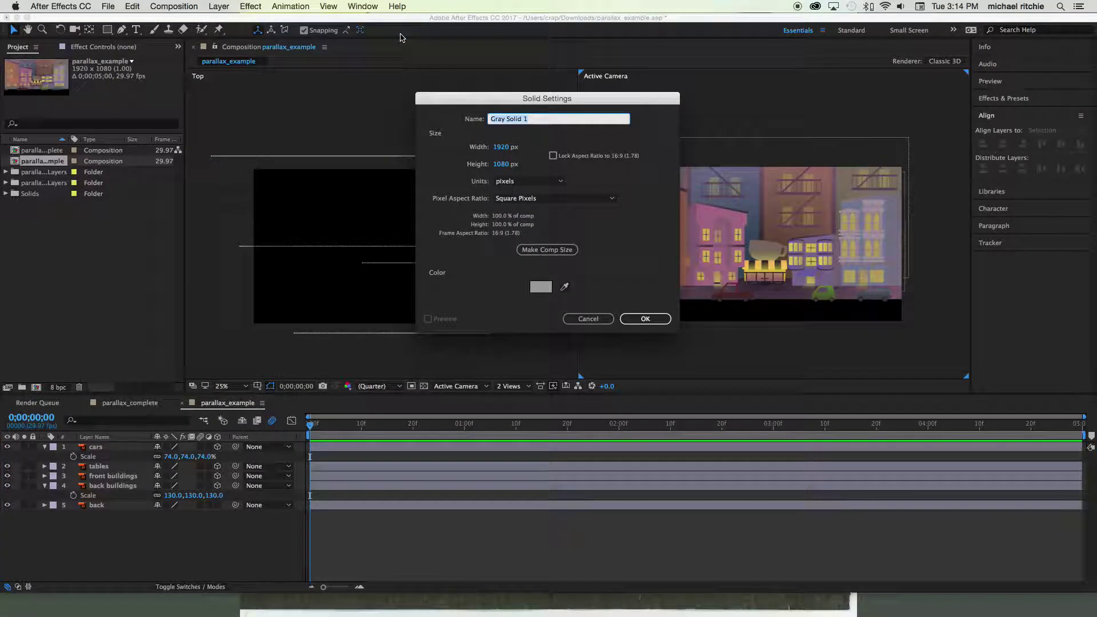
type("street")
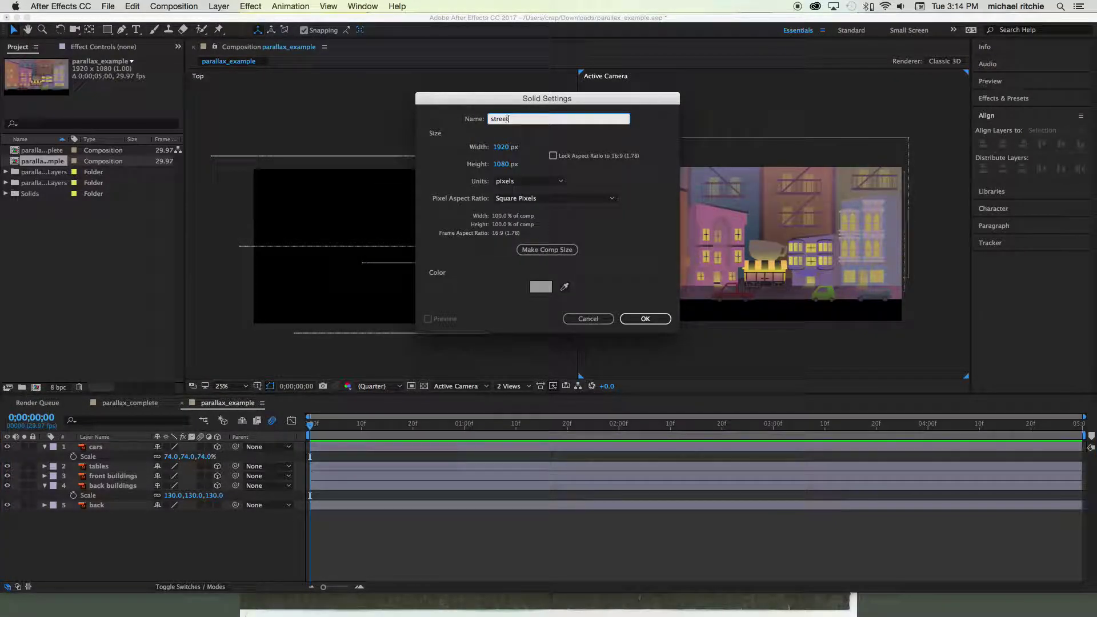
Set the street solid's color to dark gray 2E2E2E, match it to the composition size and create it.
left_click(542, 288)
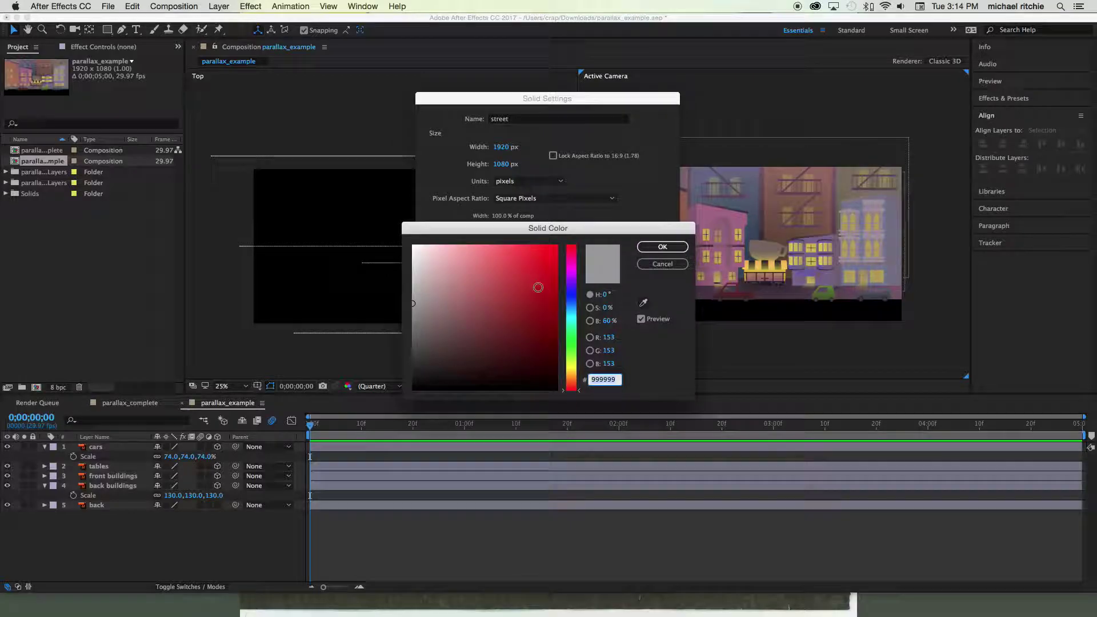
left_click(408, 354)
left_click(402, 365)
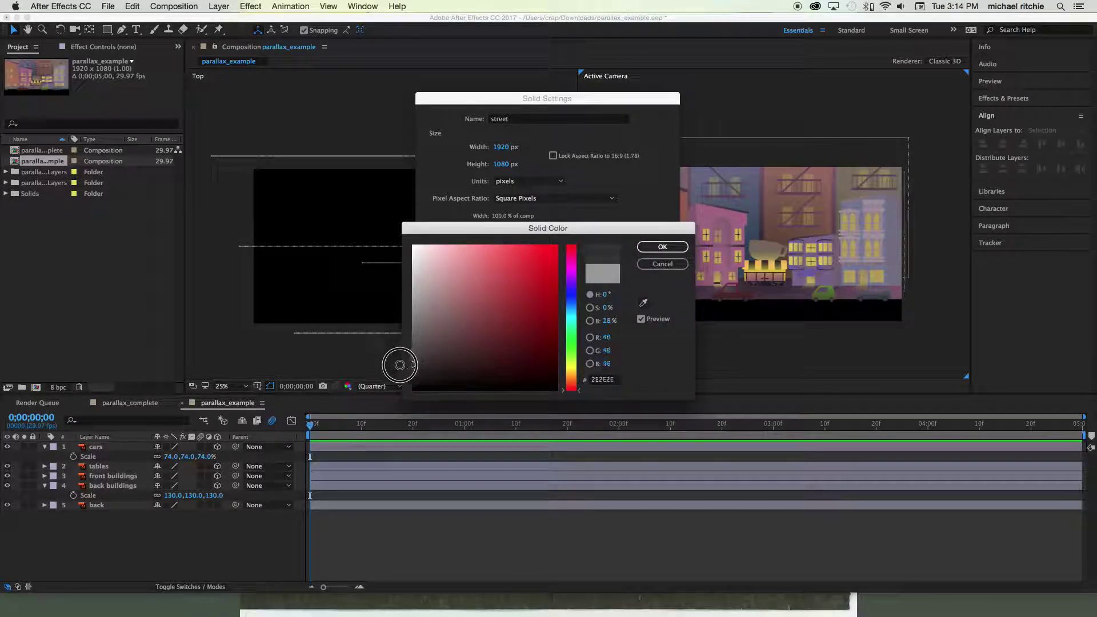
left_click(662, 247)
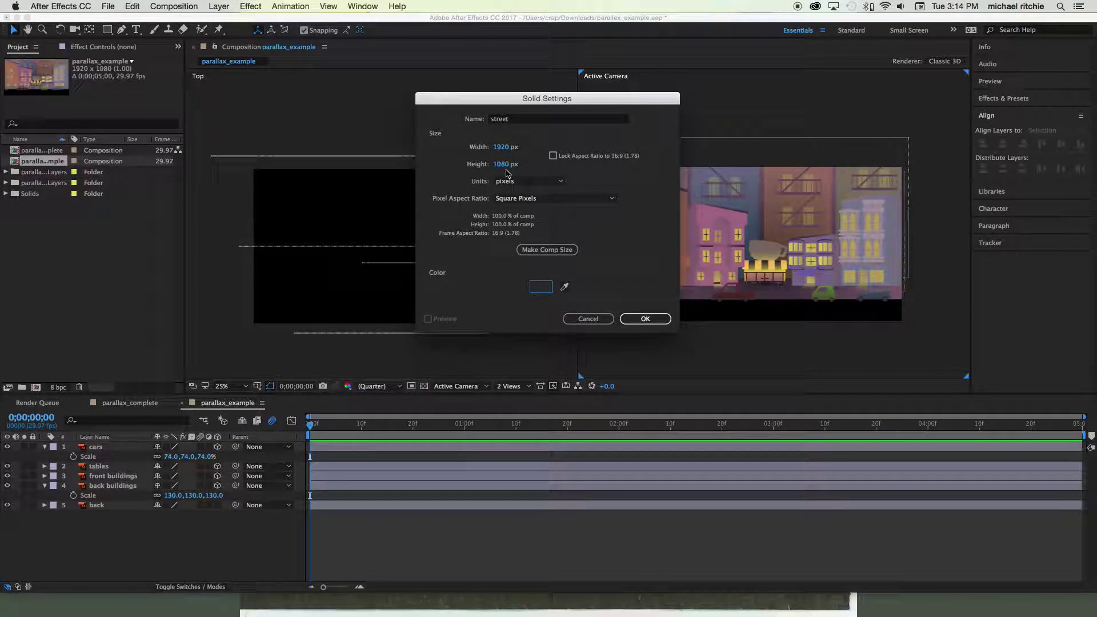
left_click(540, 256)
left_click(540, 257)
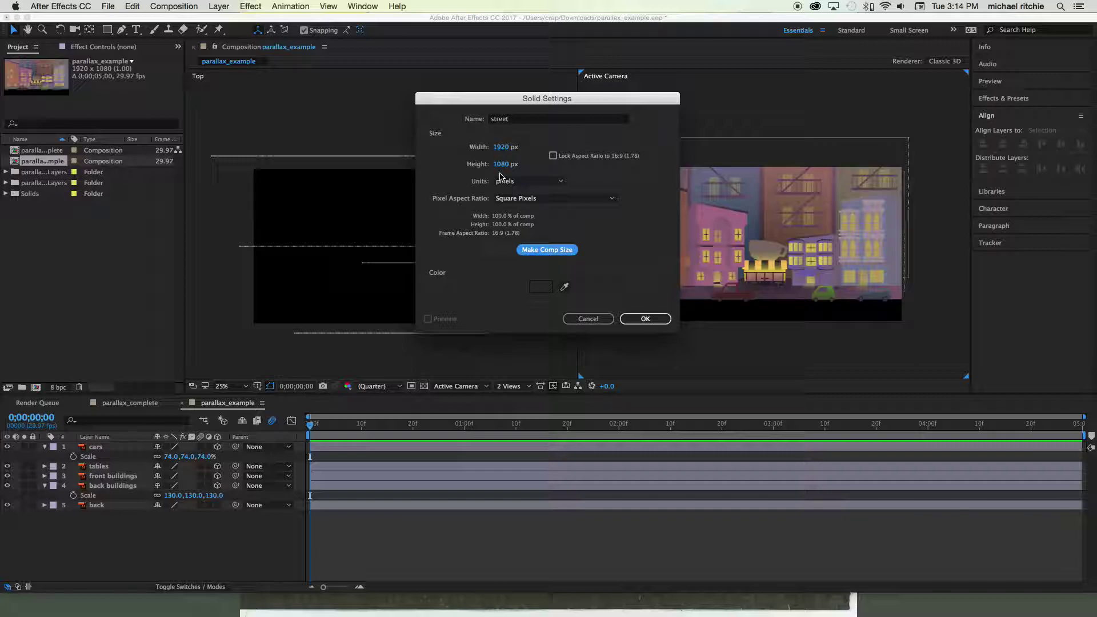
left_click(646, 319)
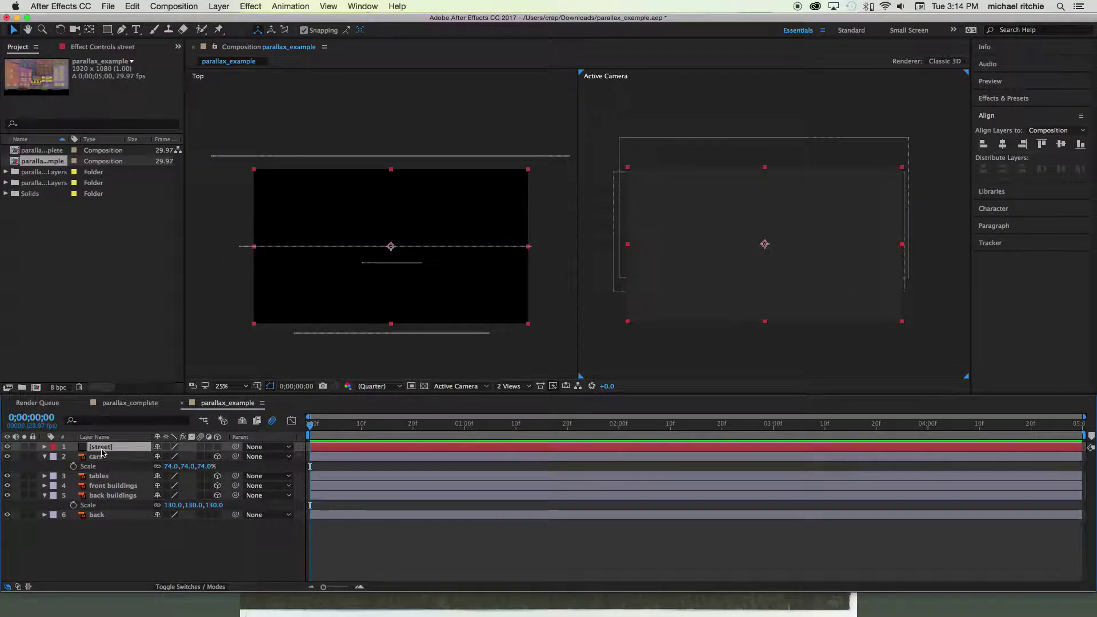
Make the street layer 3D and set its X orientation to 90° so it lies flat.
left_click(218, 447)
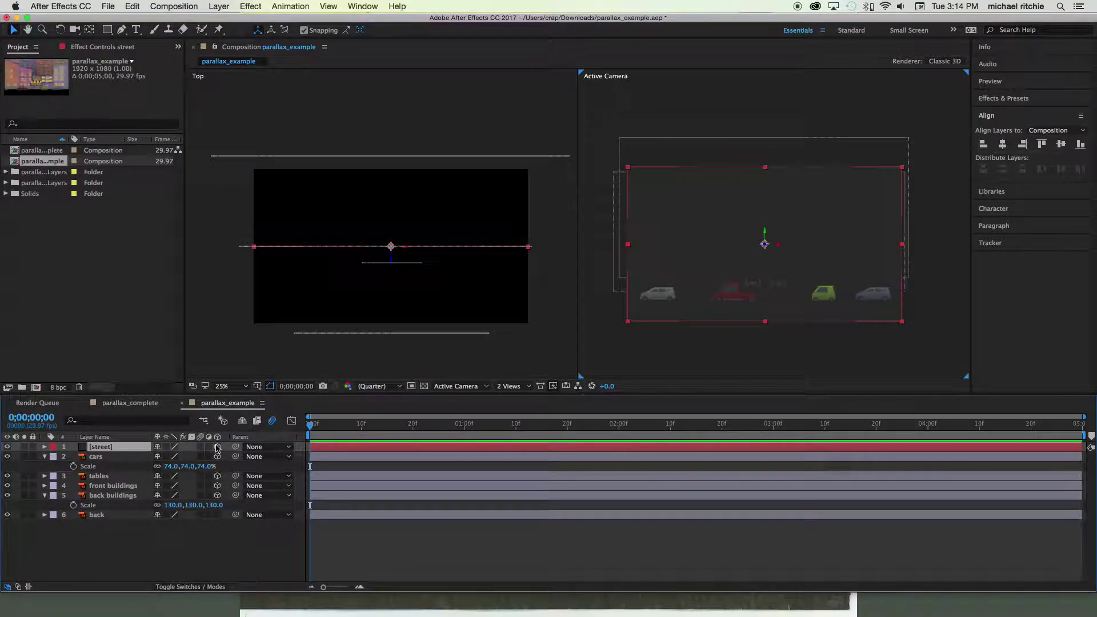
key("r")
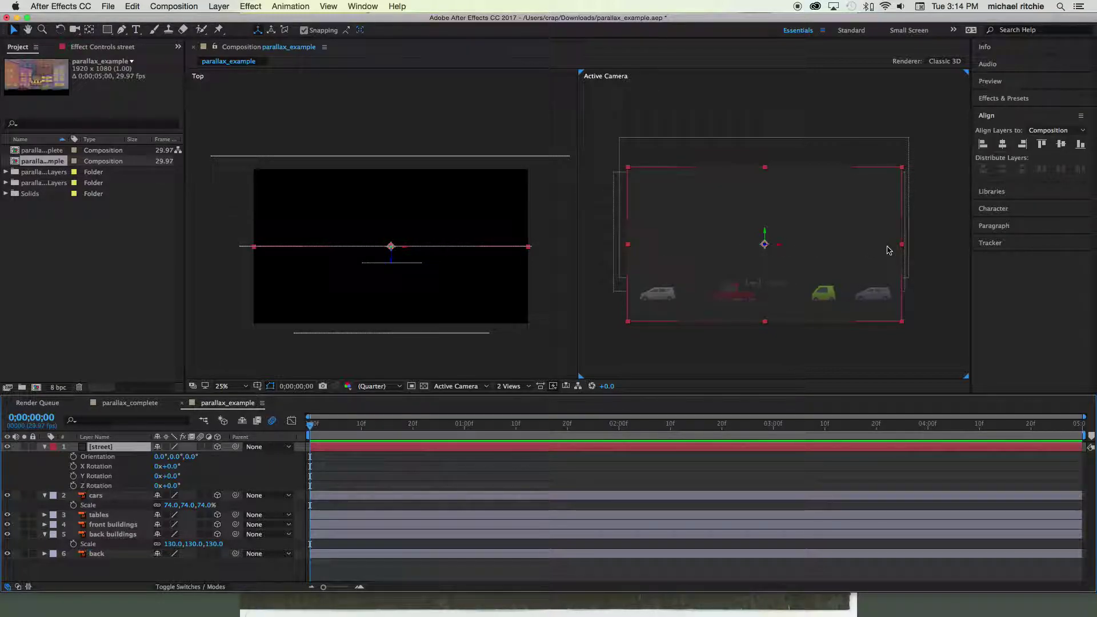
left_click(159, 457)
type("90")
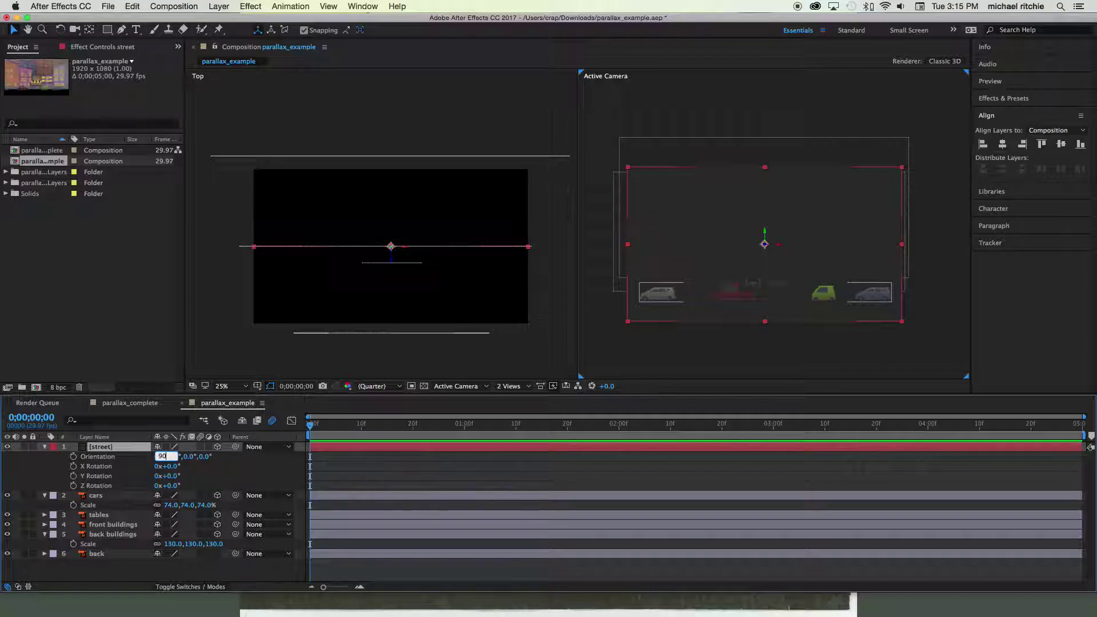
key("Return")
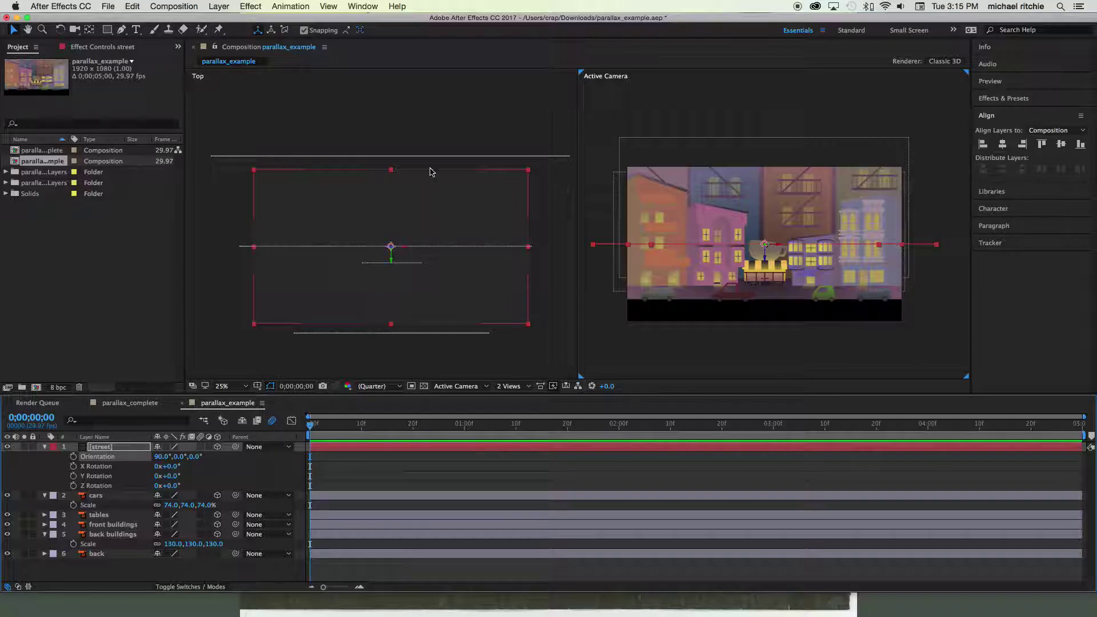
Reveal the street layer's Position property and try to move the layer in the Top view using local axis mode.
left_click(259, 30)
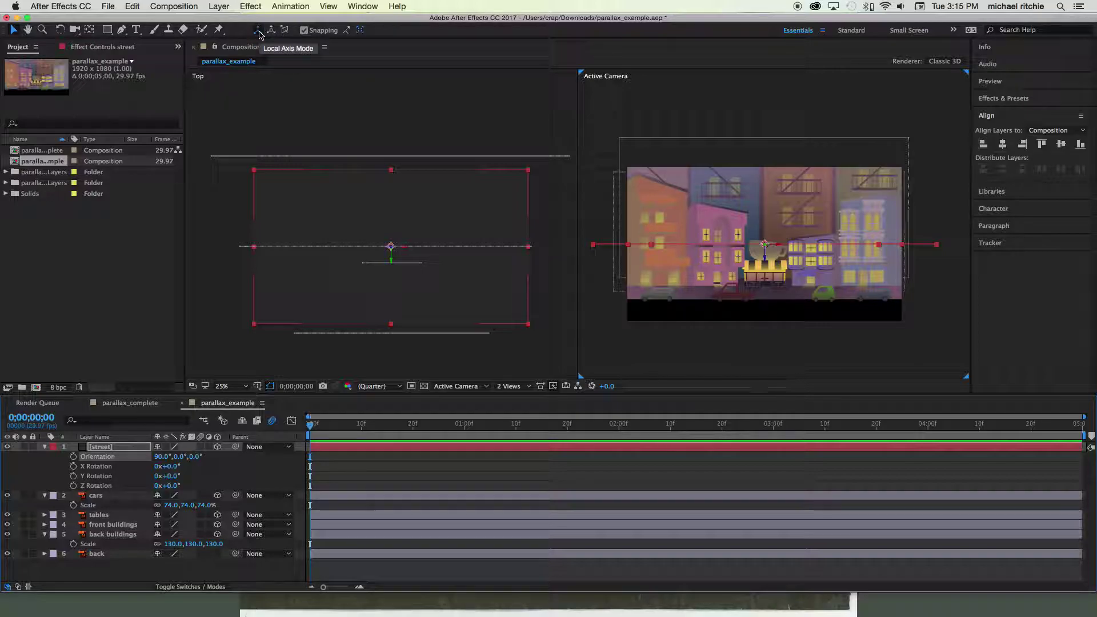
left_click(121, 448)
key("p")
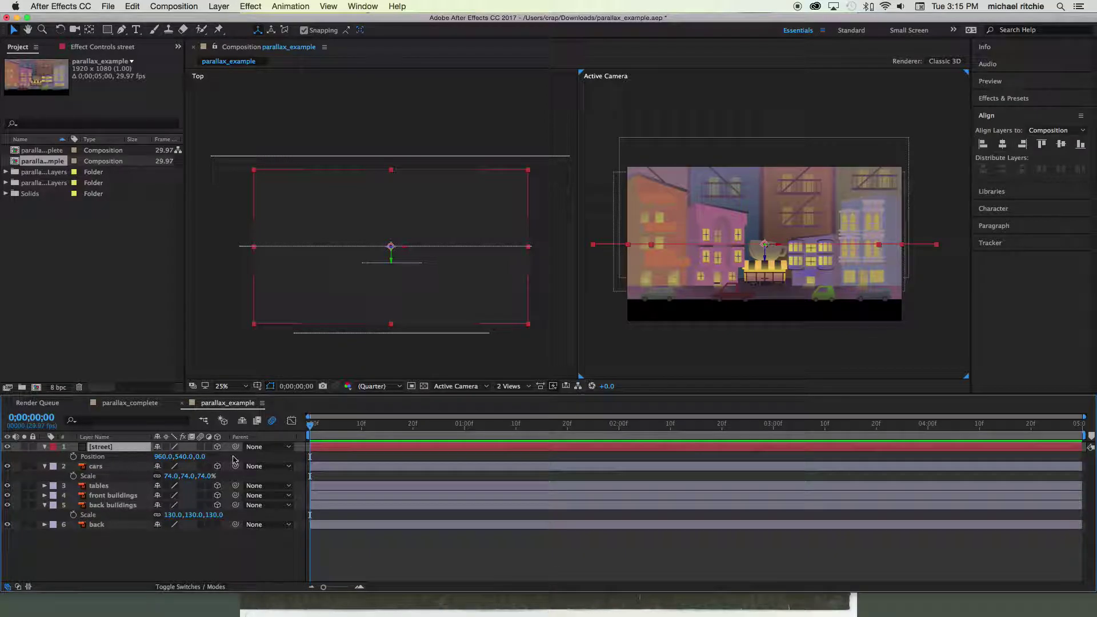
mouse_move(392, 258)
left_mouse_down()
mouse_move(399, 321)
mouse_move(393, 267)
left_mouse_up()
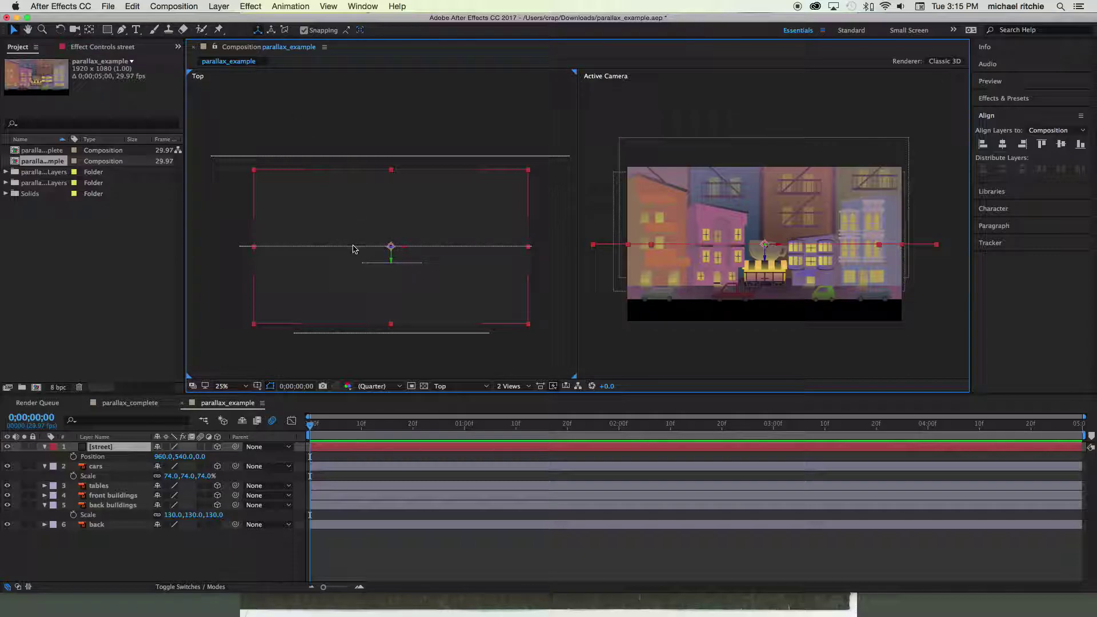
Try the world and view axis modes, return to local, and move the street layer toward the camera to about Z -1120.
left_click(273, 34)
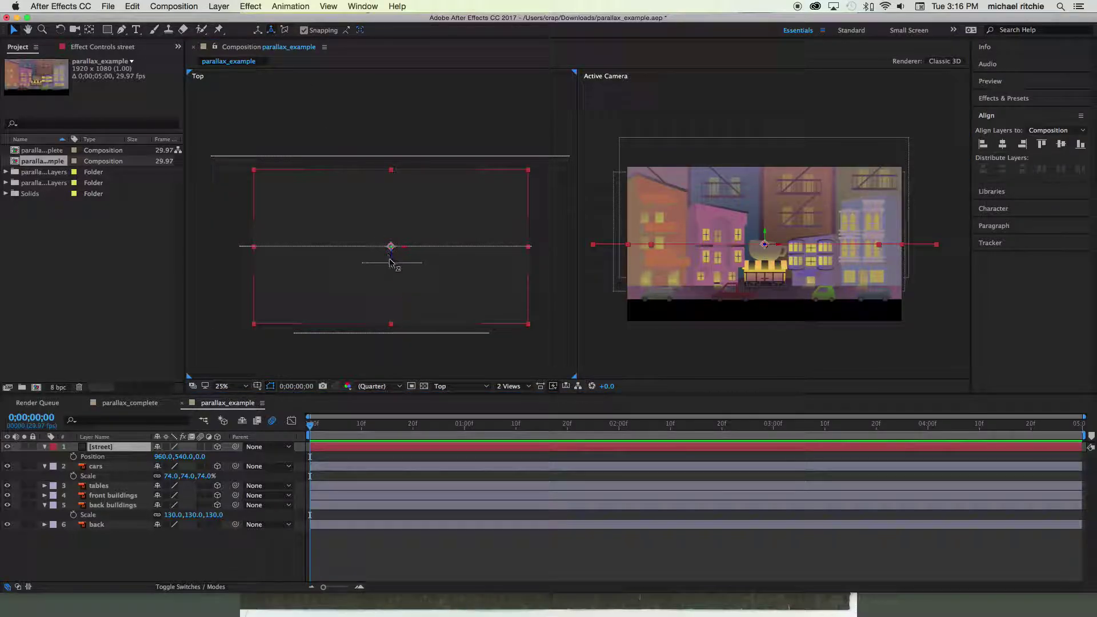
left_click(286, 31)
left_click(258, 30)
left_click_drag(392, 262, 393, 422)
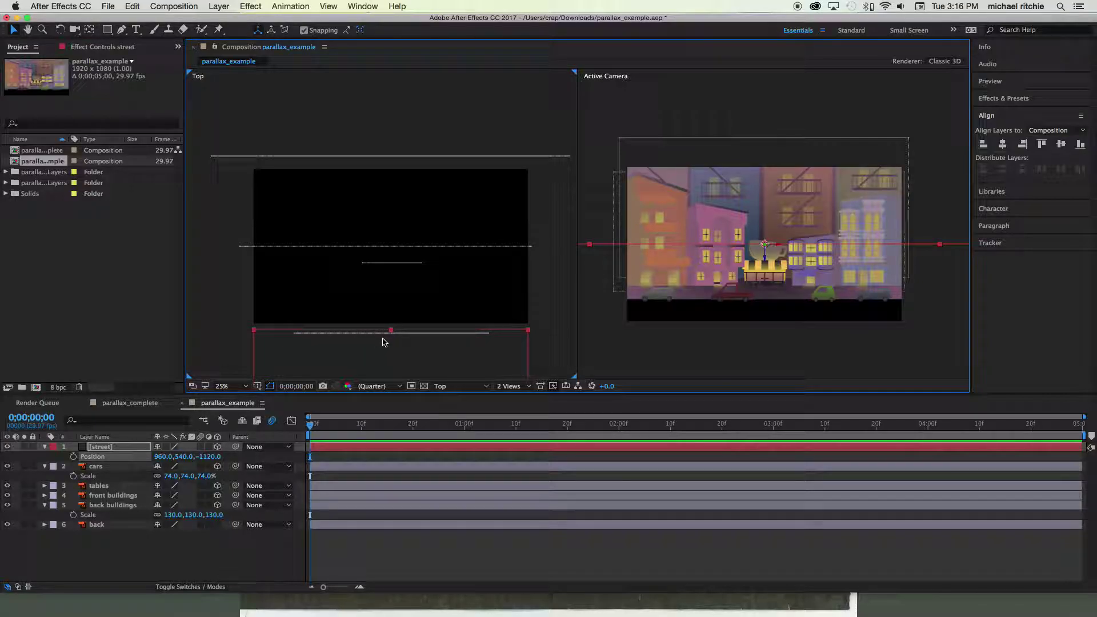
left_click(110, 449)
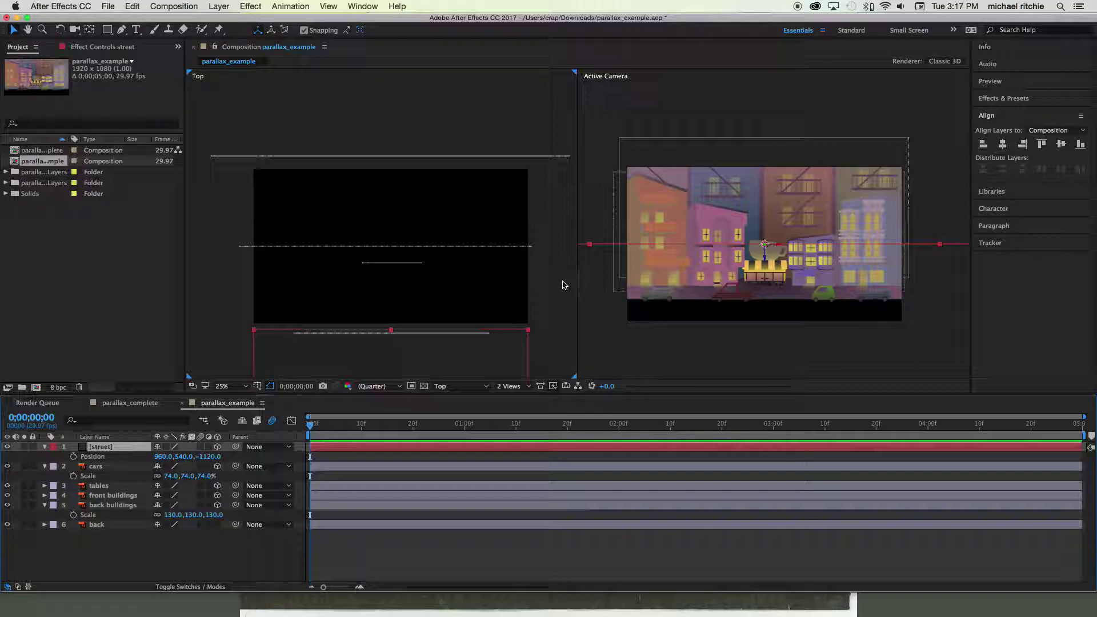
Change the Top view to Front and lower the street layer beneath the cars to about Y 856.
left_click(452, 388)
left_click(451, 415)
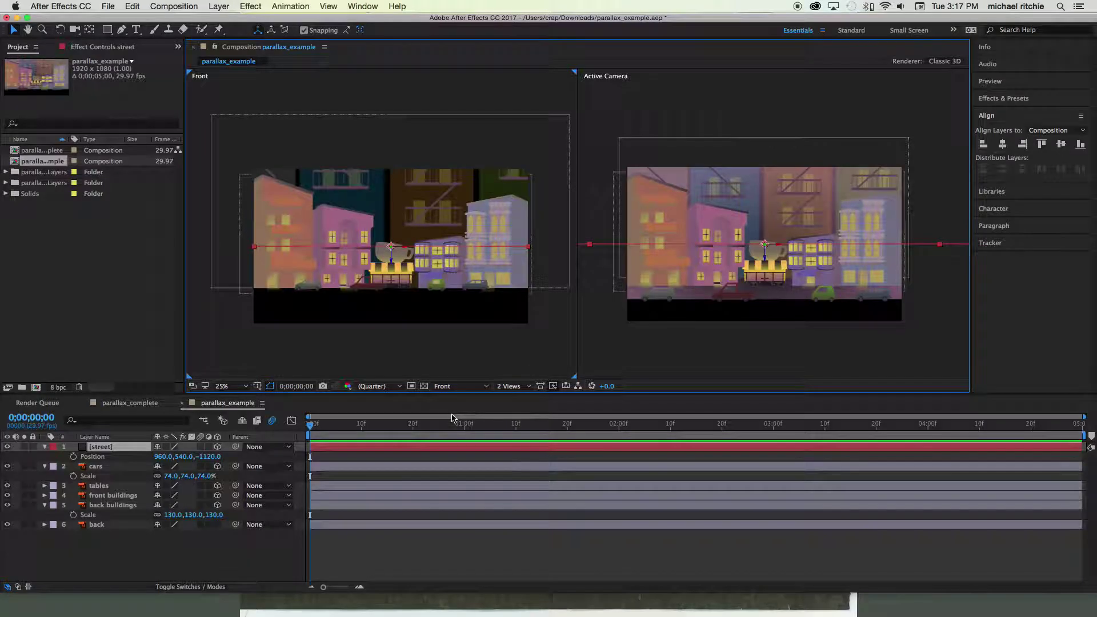
scroll(452, 318, "up", 5)
scroll(465, 318, "down", 5)
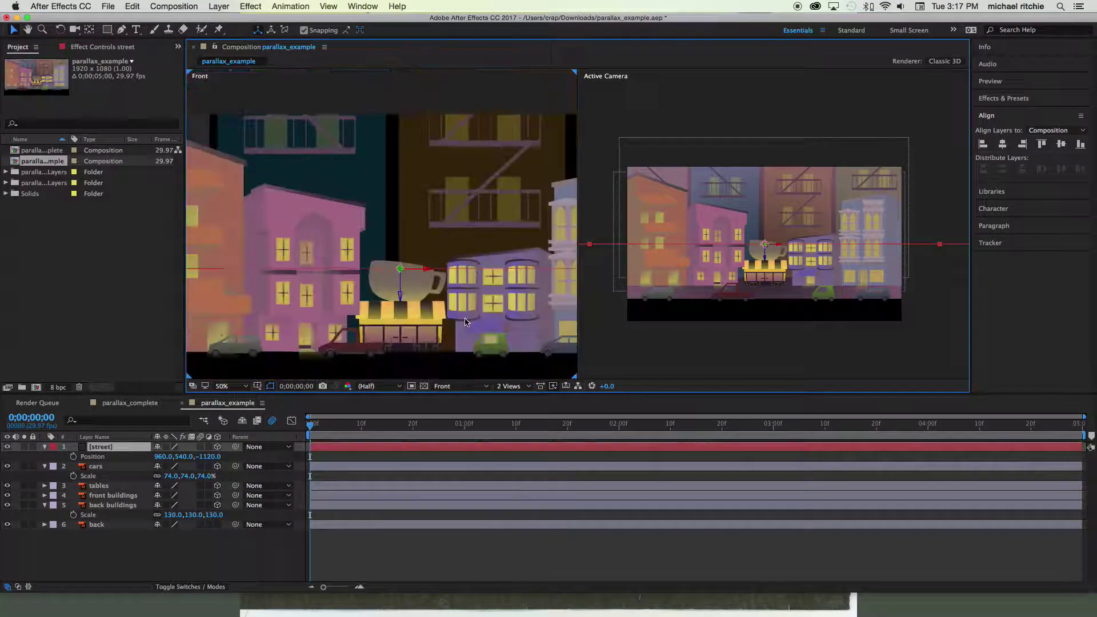
scroll(465, 321, "up", 2)
key("h")
left_click_drag(476, 343, 493, 286)
key("v")
left_click(674, 300)
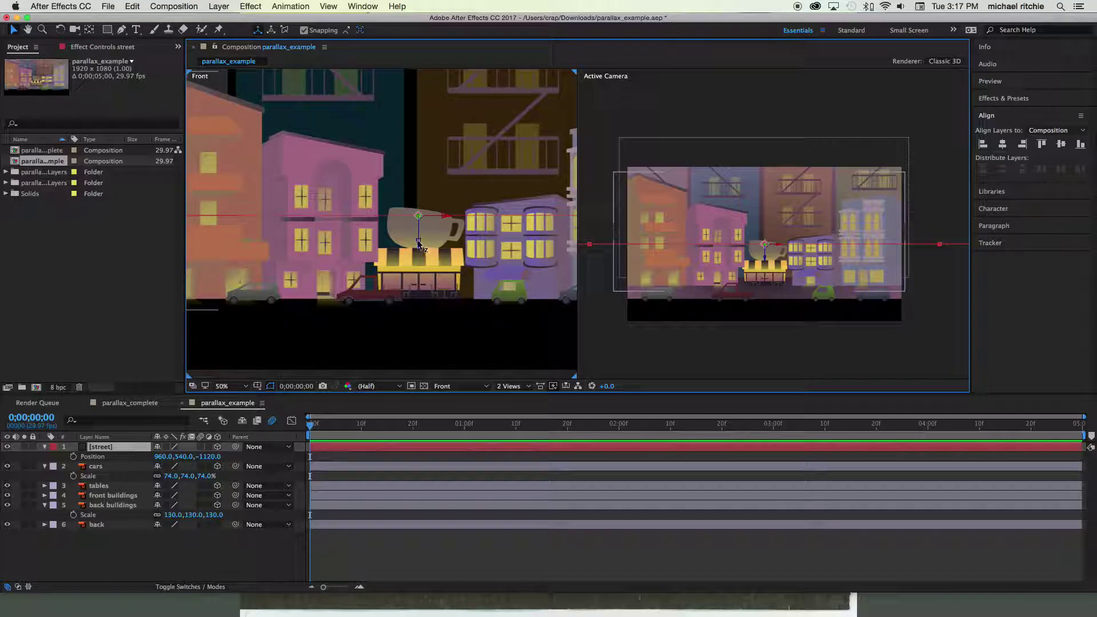
left_click_drag(419, 243, 420, 335)
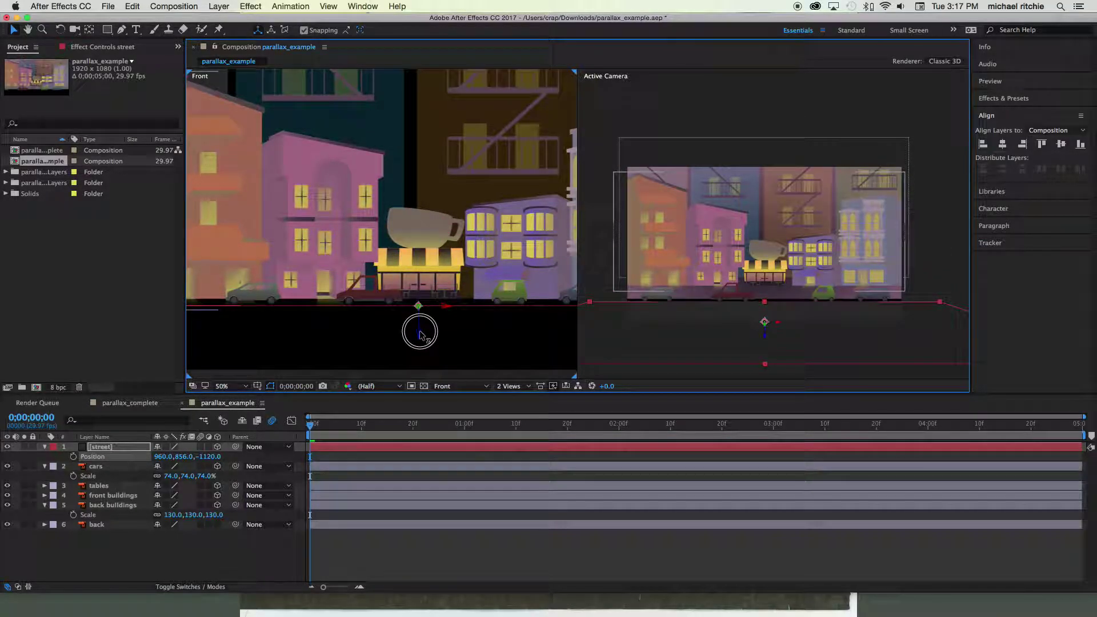
Nudge the street layer up to Y 851.2 so it meets the bottom of the red car's wheel.
scroll(419, 335, "up", 6)
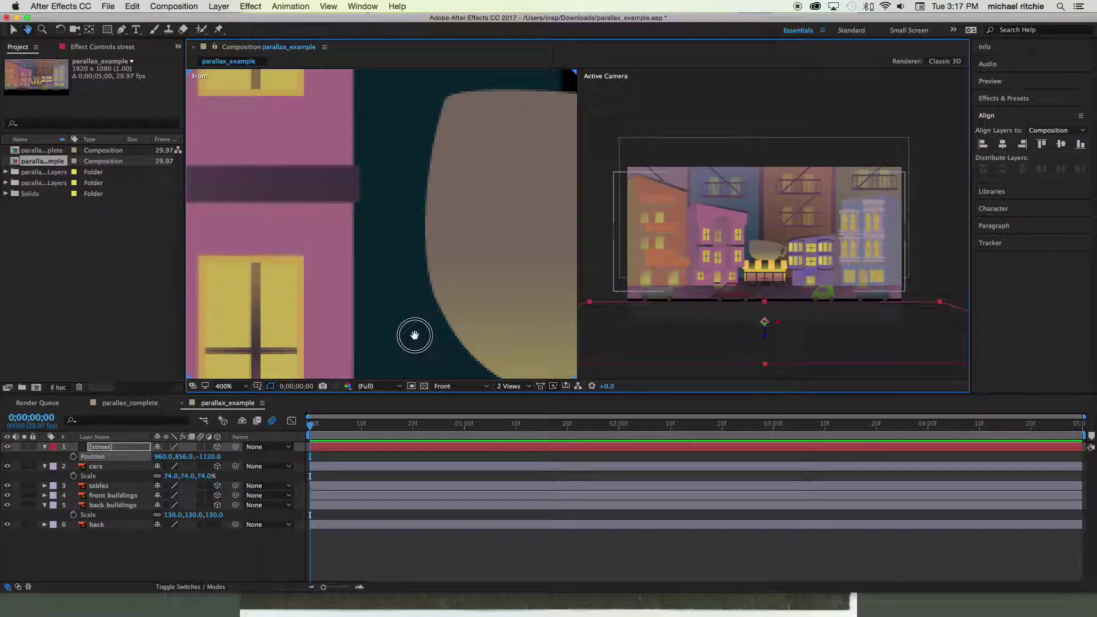
scroll(422, 299, "down", 10)
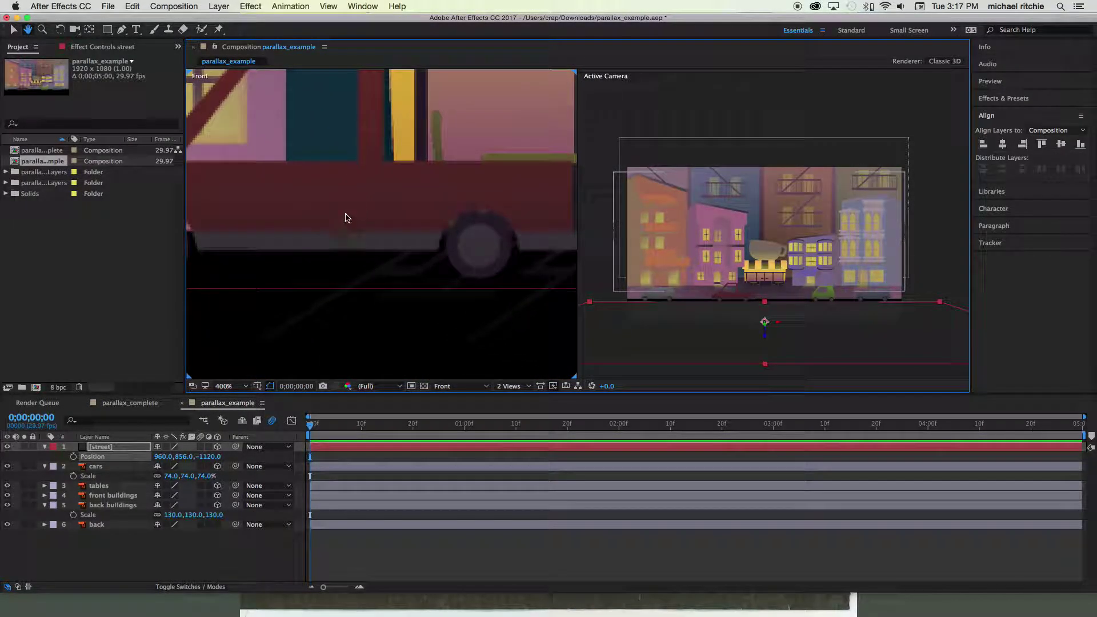
key("Up")
key("Up")
key("Up")
key("Up")
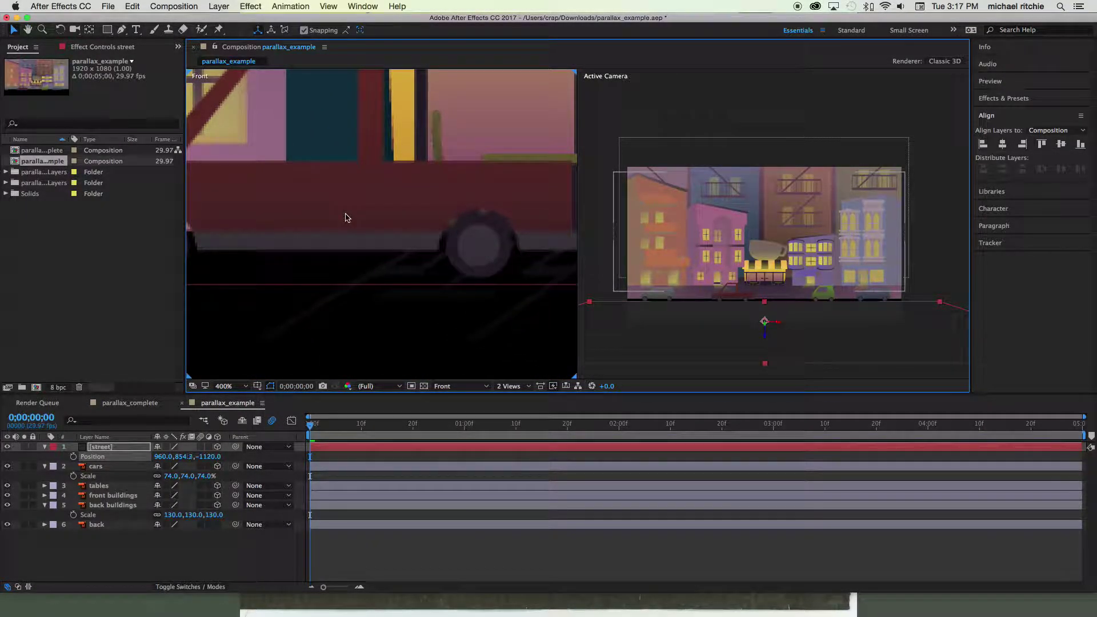
key("Up")
key("Up")
key("Up")
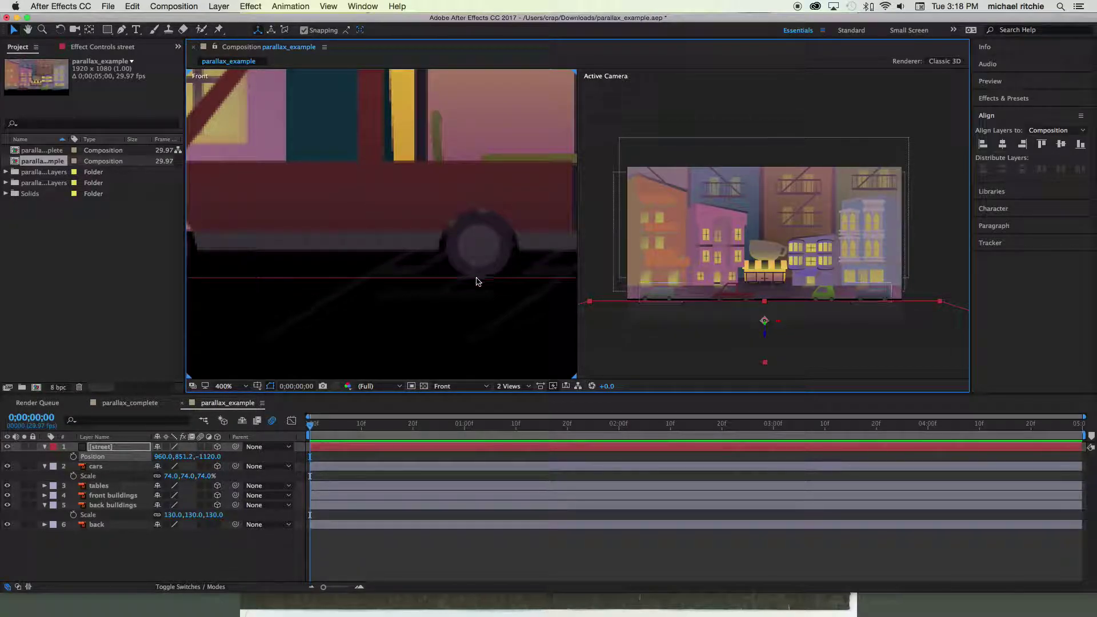
Examine how the street plane lines up with the cars and storefront in the Front and Active Camera views.
left_click_drag(478, 277, 302, 263)
scroll(756, 314, "up", 3)
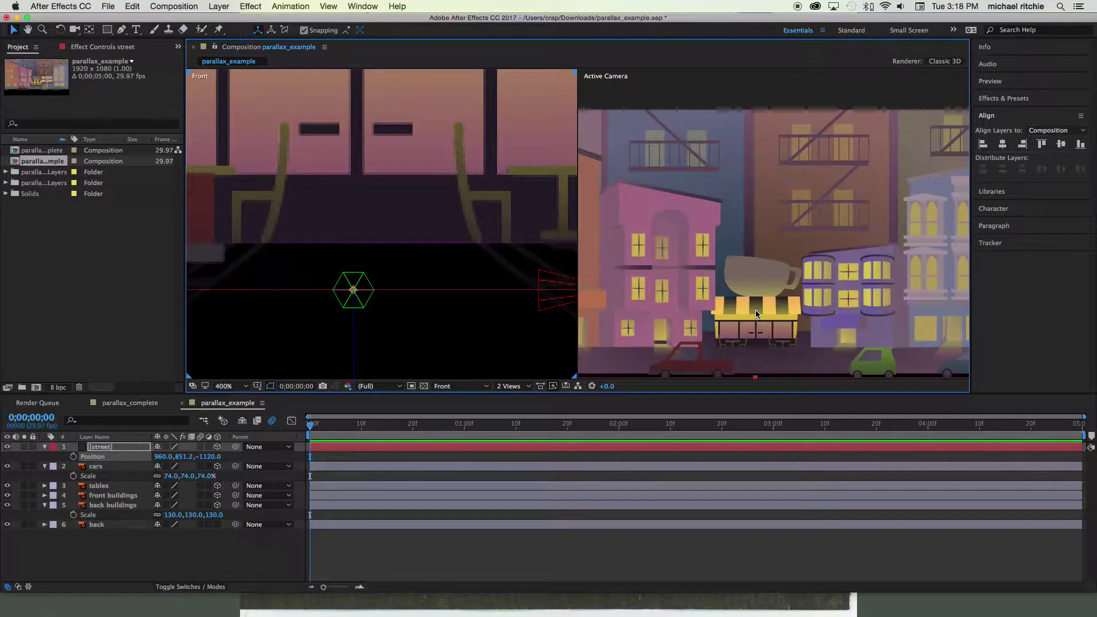
left_click(755, 314)
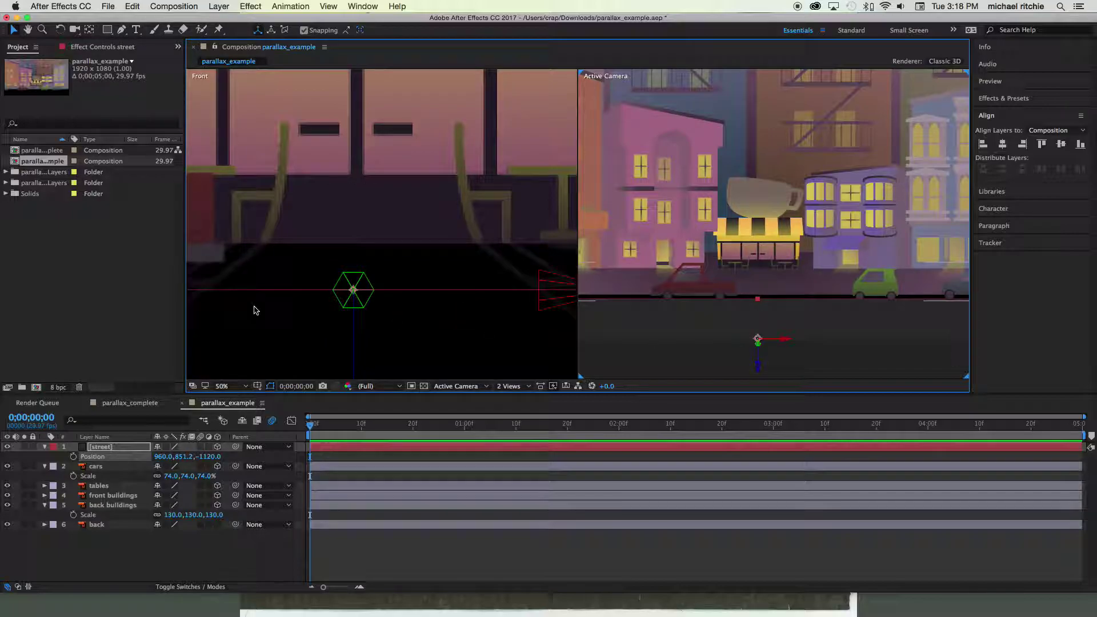
scroll(335, 283, "down", 5)
scroll(335, 282, "up", 5)
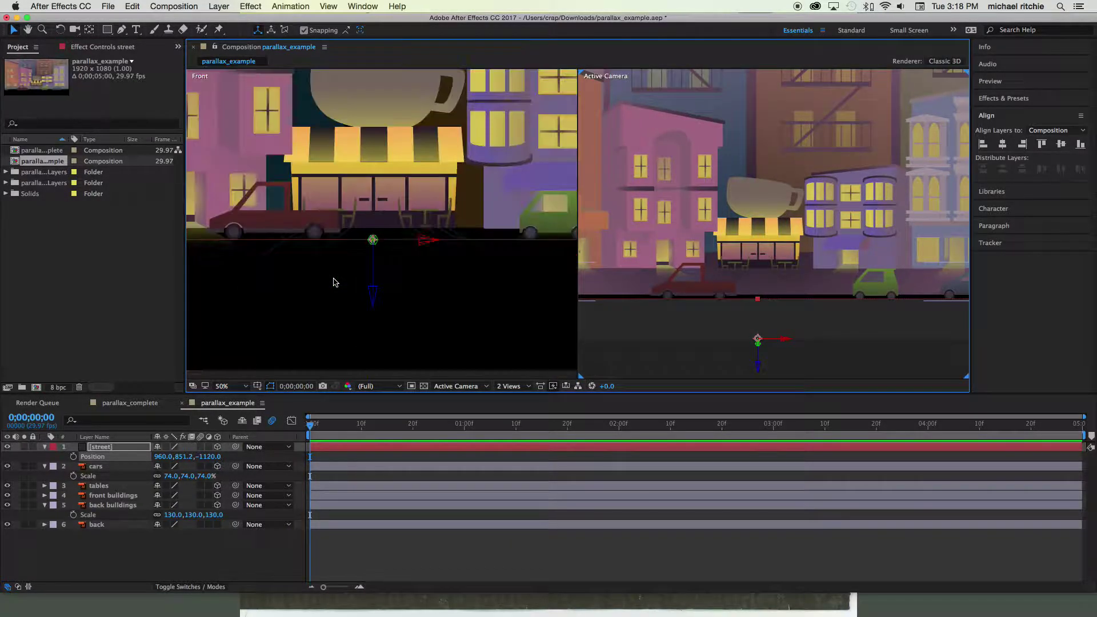
scroll(335, 283, "down", 2)
key("space")
left_click_drag(325, 271, 414, 313)
key("comma")
Duplicate the street layer and name the copy's solid sidewalk in its solid settings.
left_click(110, 447)
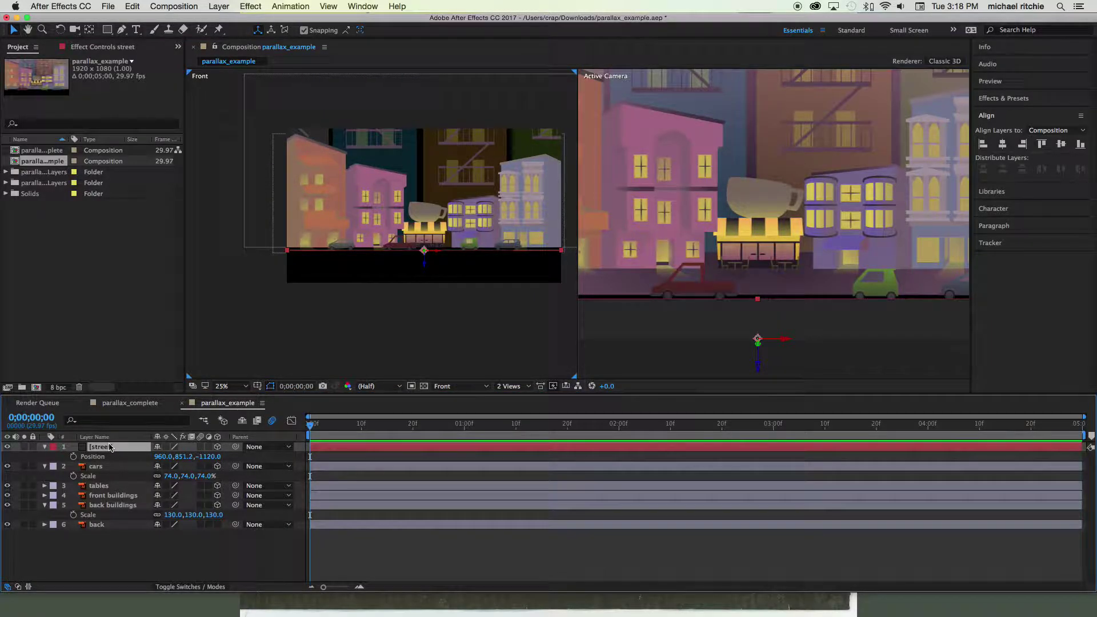
key("super+d")
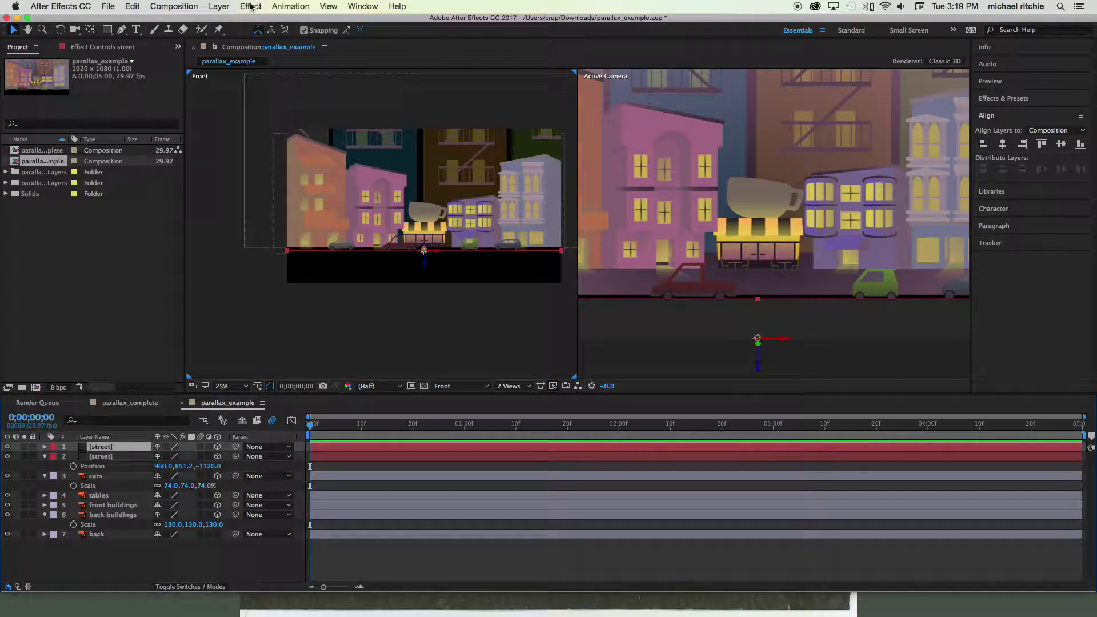
left_click(219, 6)
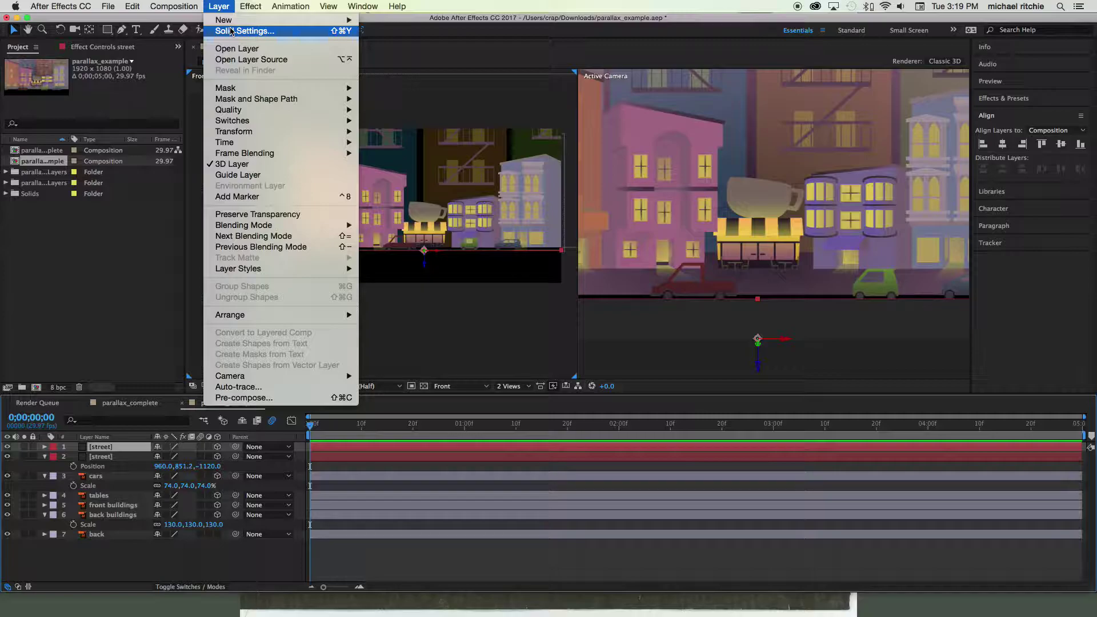
left_click(232, 31)
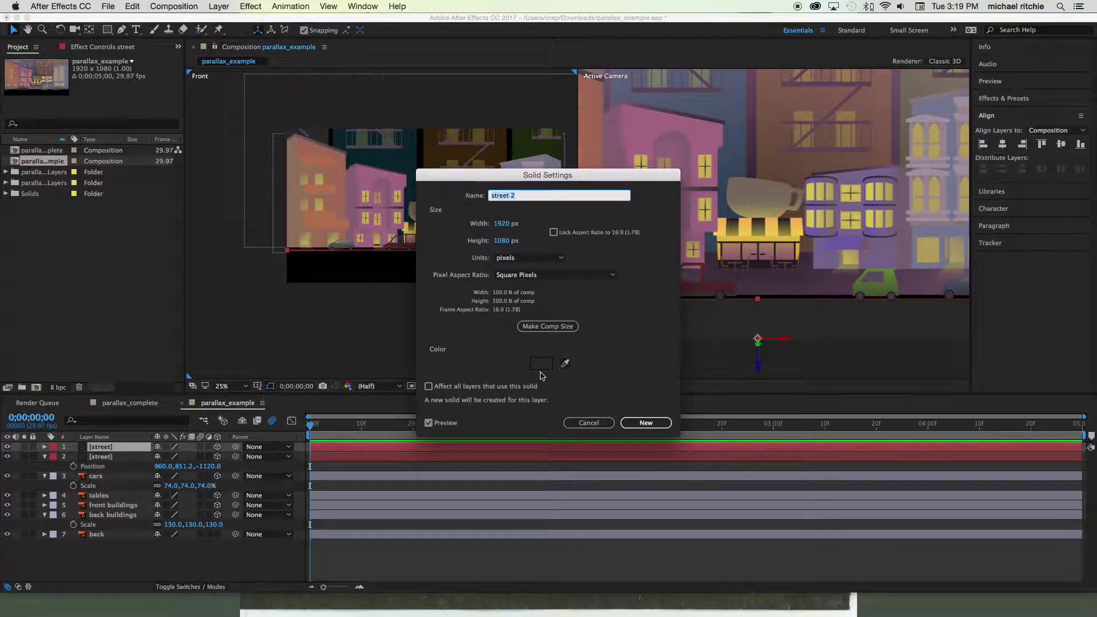
type("sidewalk")
Change the sidewalk solid's color to a light neutral grey, RGB 184, and create it as a new solid.
left_click(542, 365)
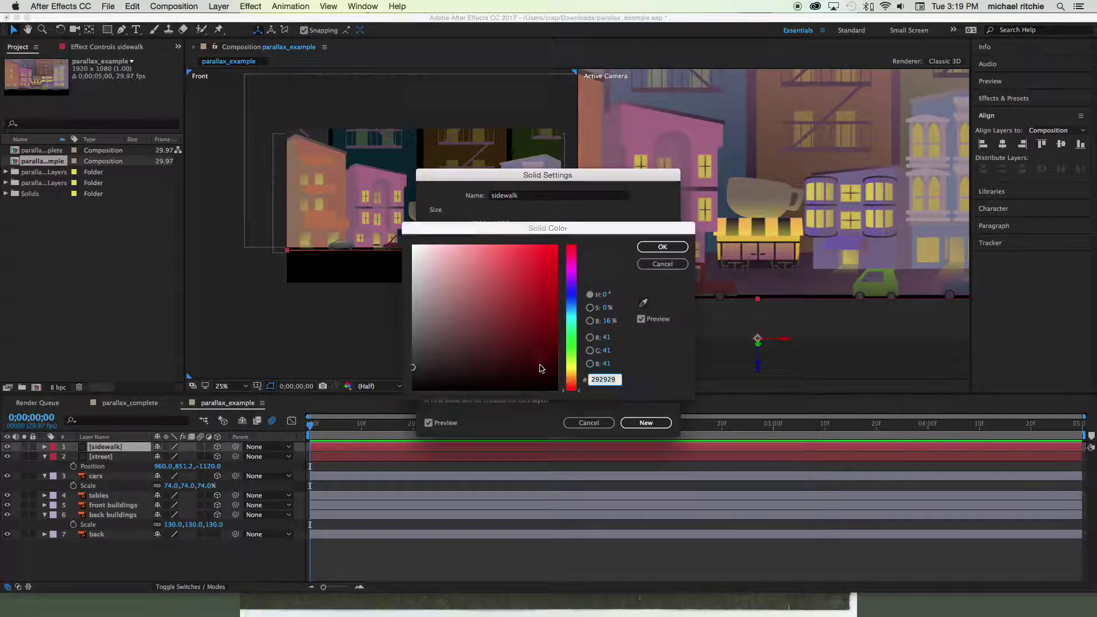
left_click(410, 286)
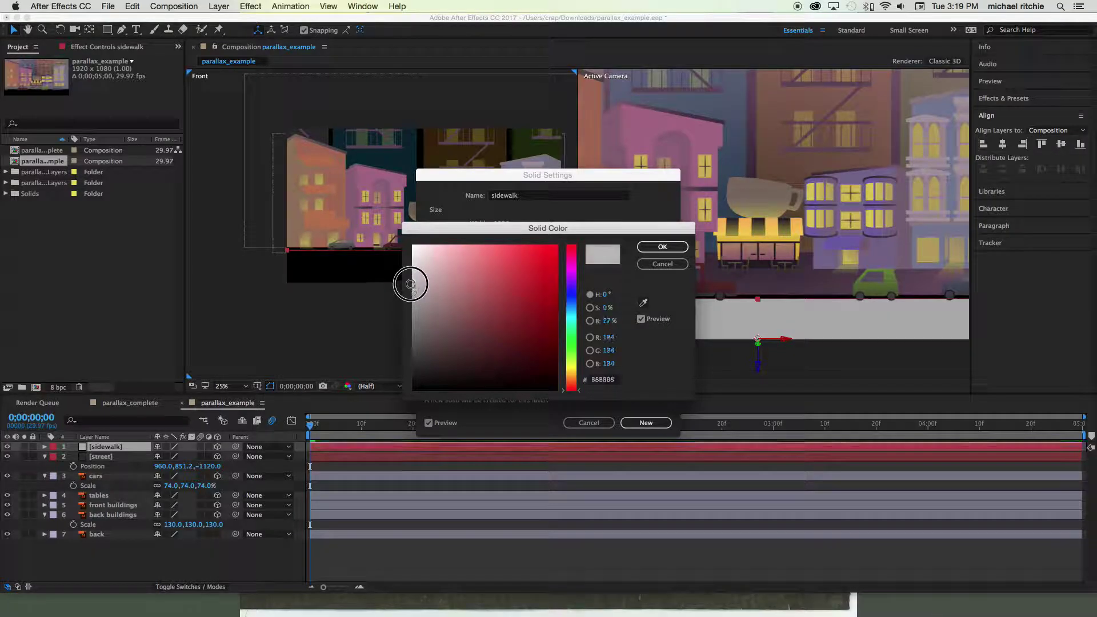
left_click(661, 246)
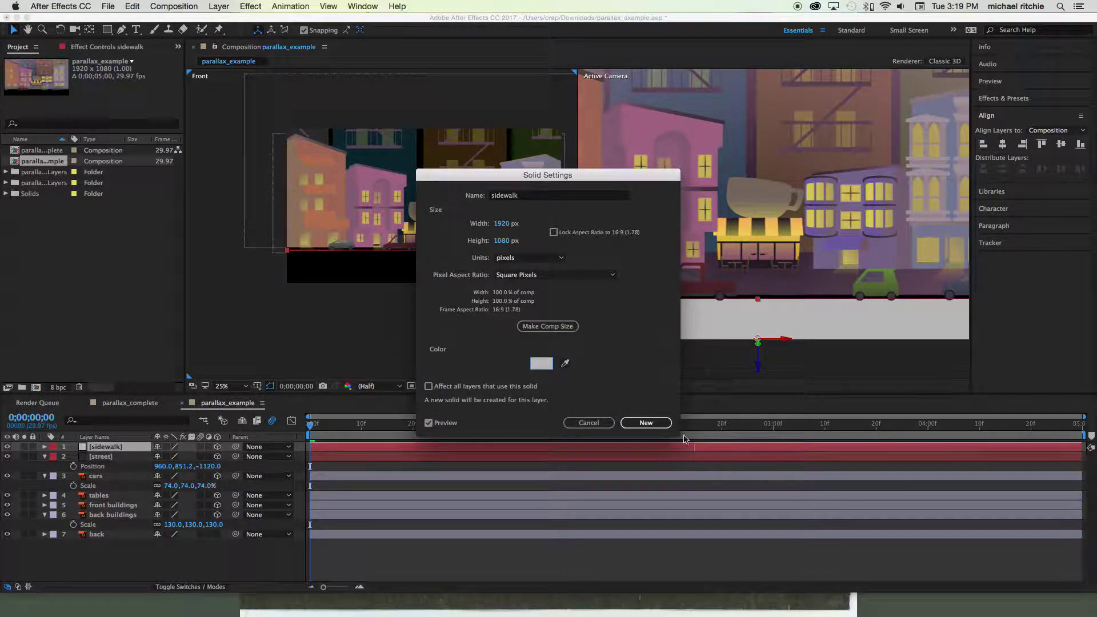
left_click(652, 428)
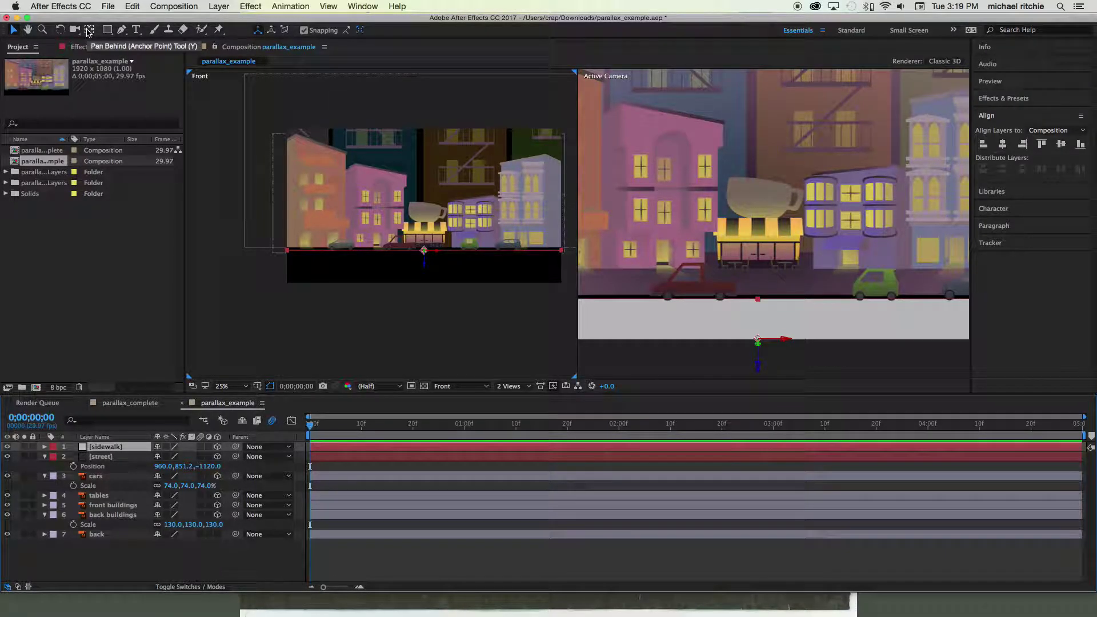
Move the sidewalk layer's anchor point to its back edge under the cars with the Pan Behind tool and snapping on.
left_click(89, 32)
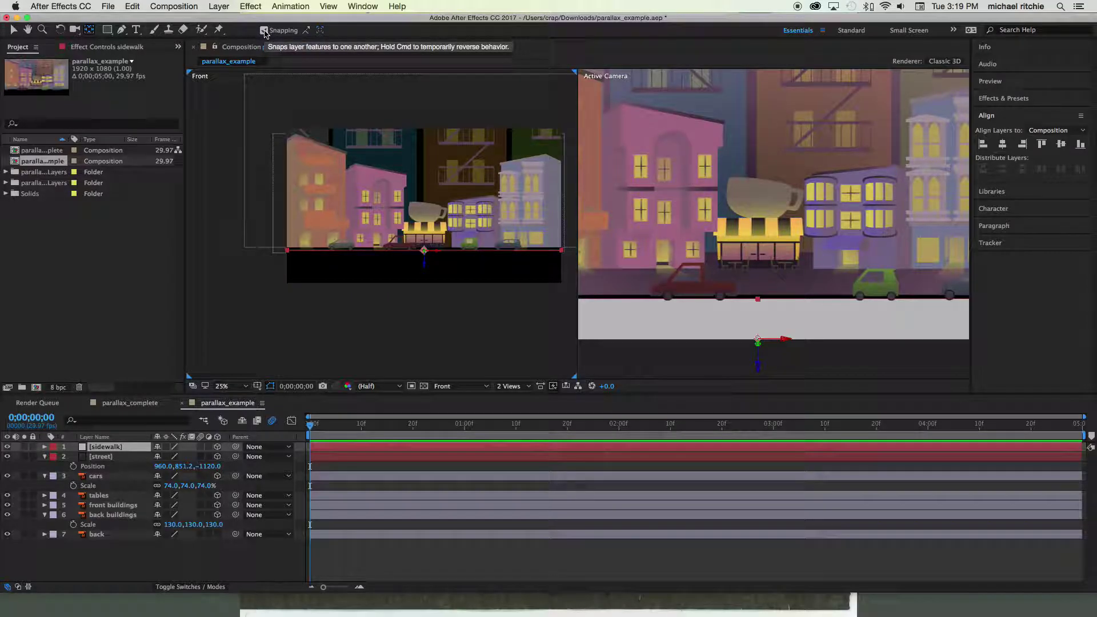
left_click_drag(766, 336, 736, 255)
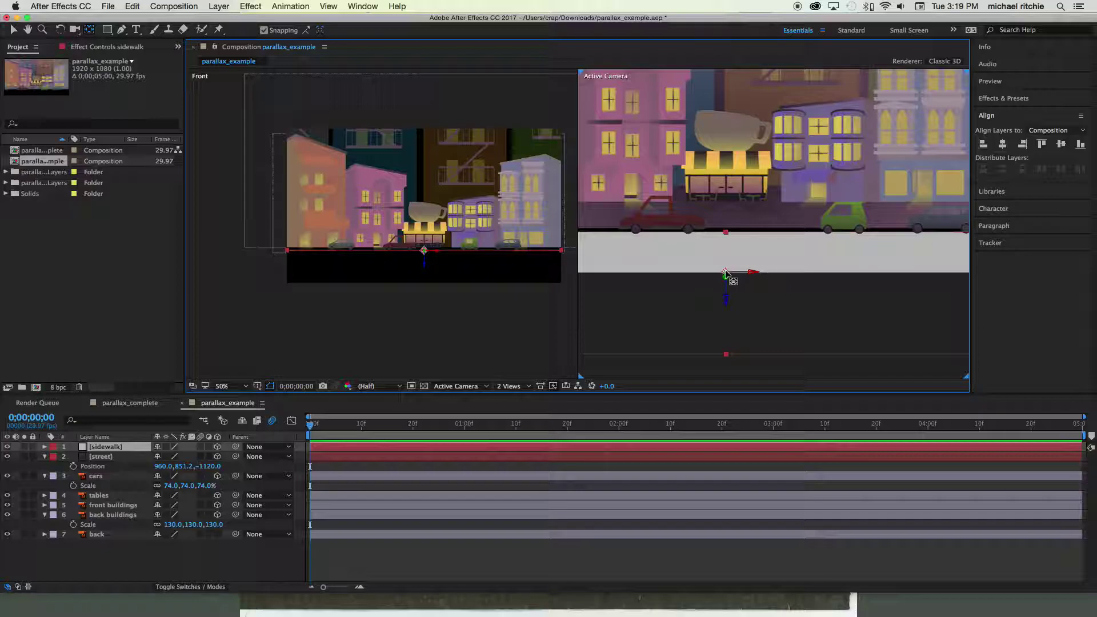
left_click_drag(726, 275, 728, 239)
scroll(729, 239, "up", 4)
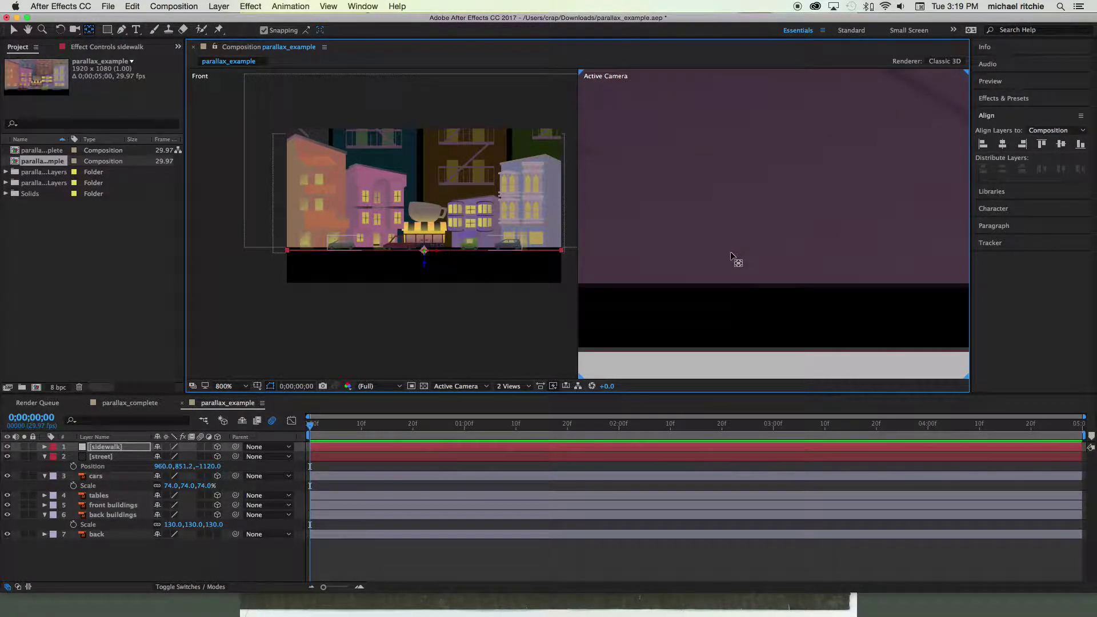
scroll(732, 256, "down", 2)
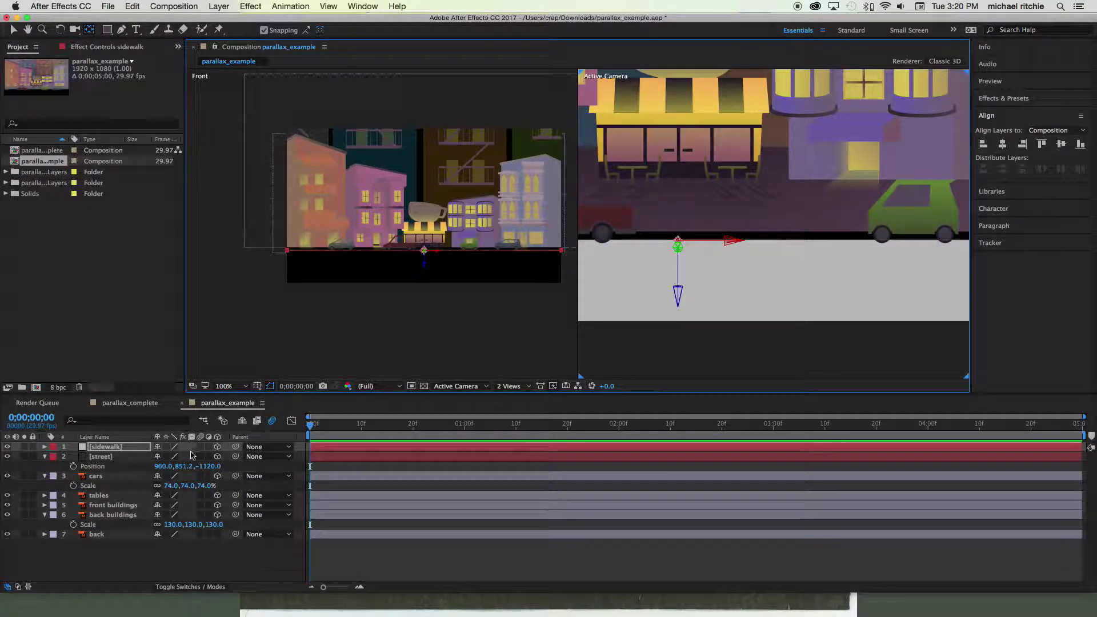
Set the sidewalk layer's X orientation to 0° so that it stands upright behind the cars.
left_click(121, 447)
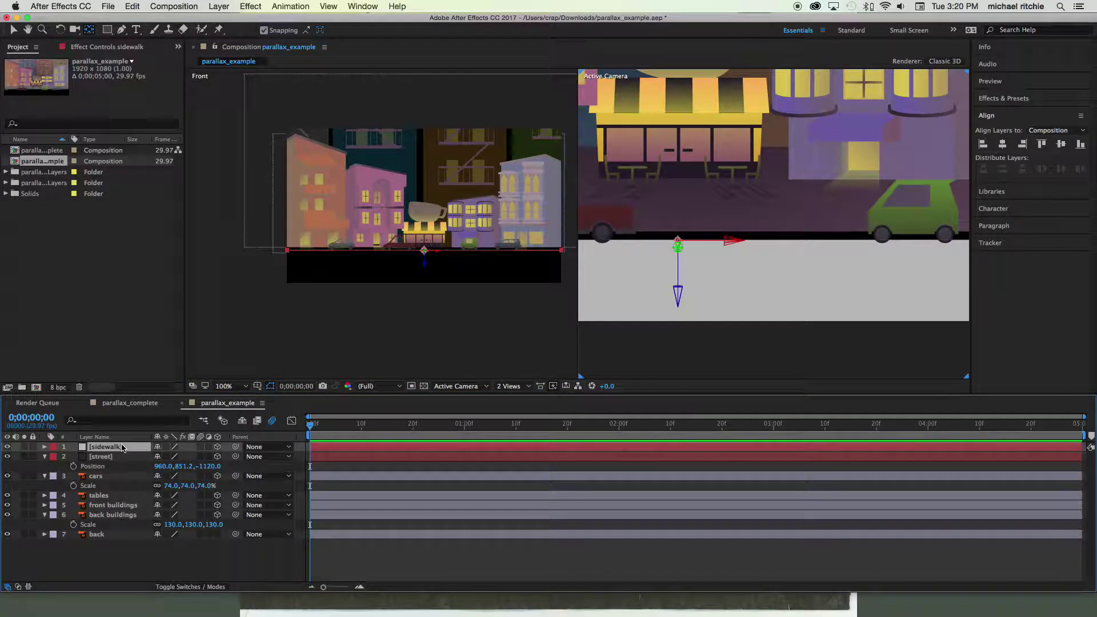
key("r")
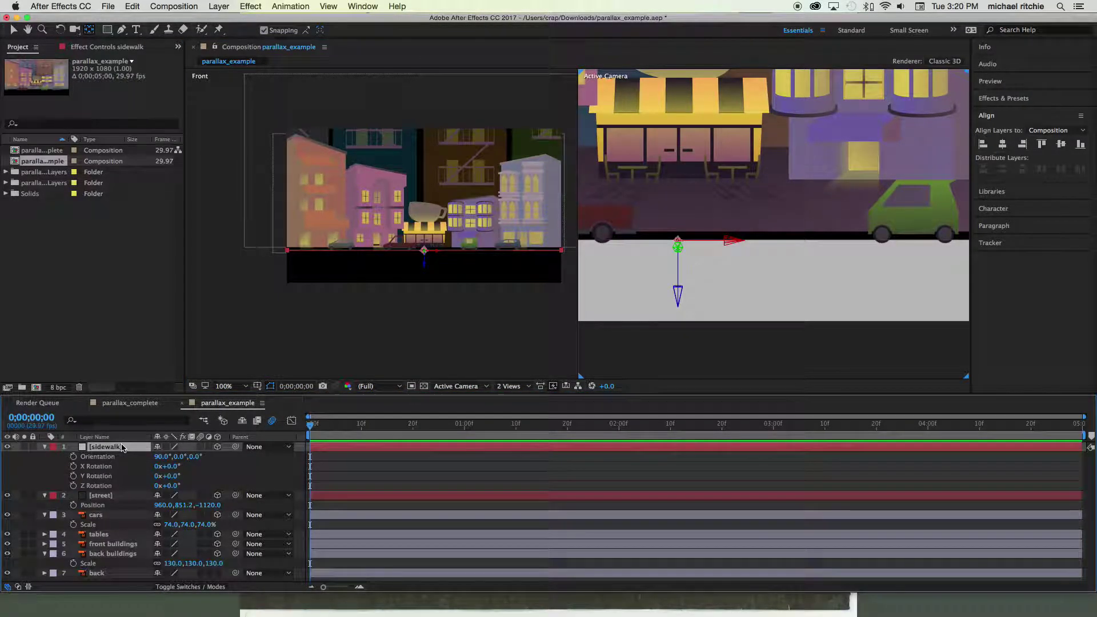
left_click(160, 457)
type("0")
key("Return")
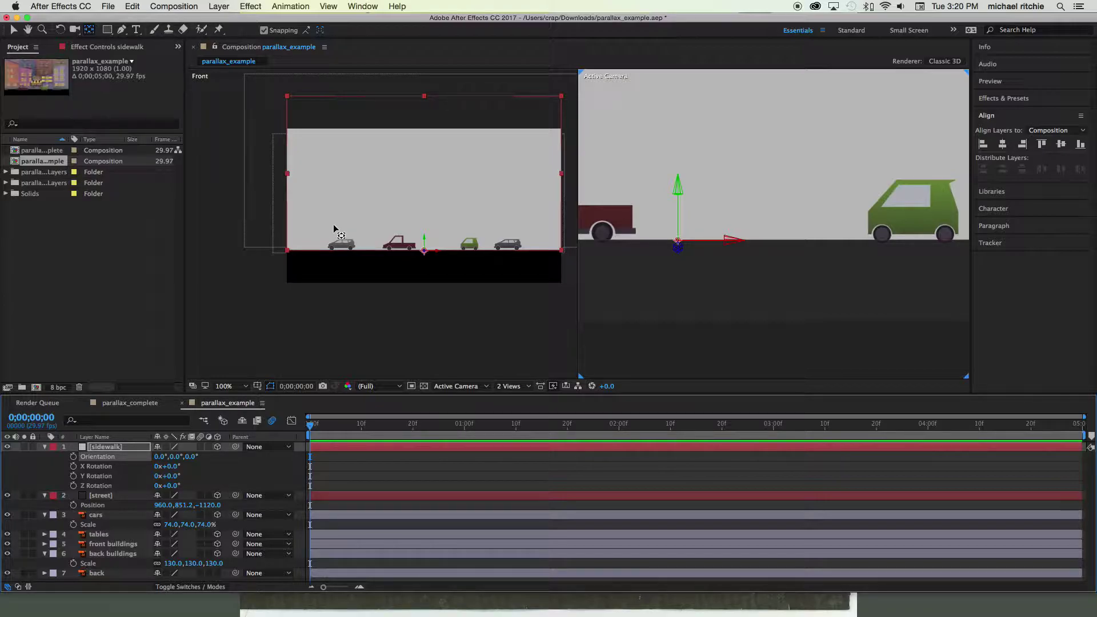
Try to squash the sidewalk layer by its upper edge into a thin strip above the street in the Front view.
key("h")
left_click_drag(369, 138, 326, 166)
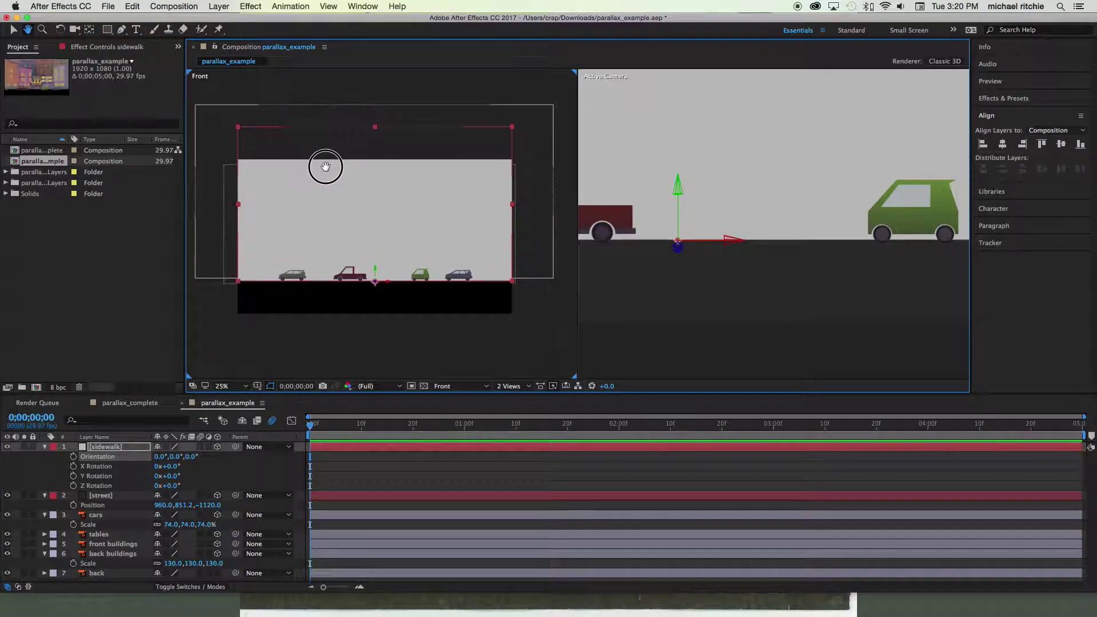
key("period")
key("y")
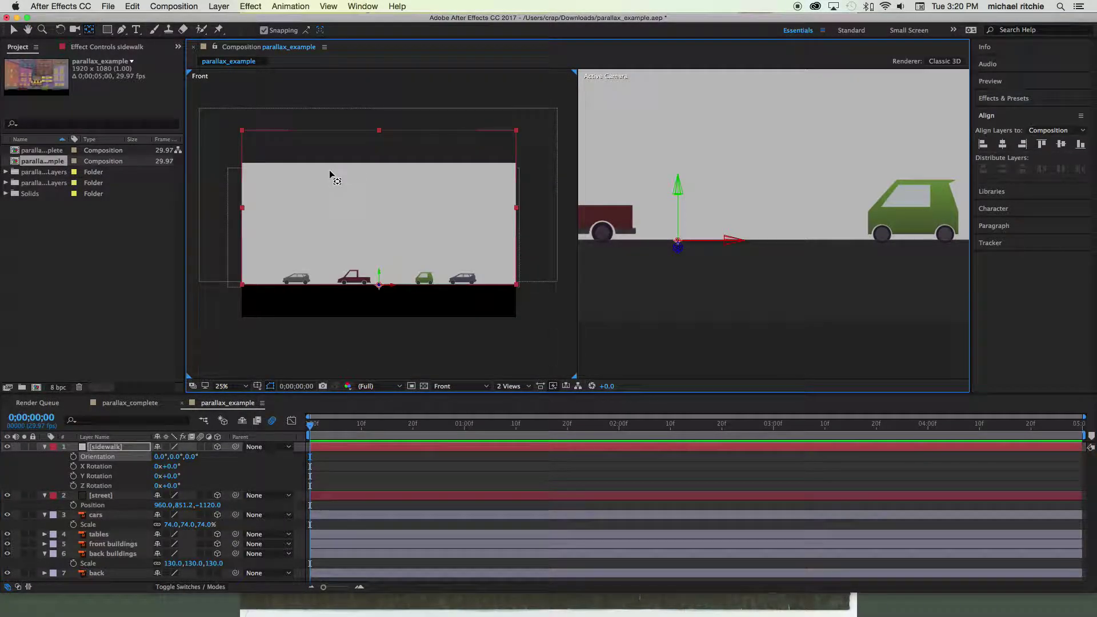
left_click(13, 32)
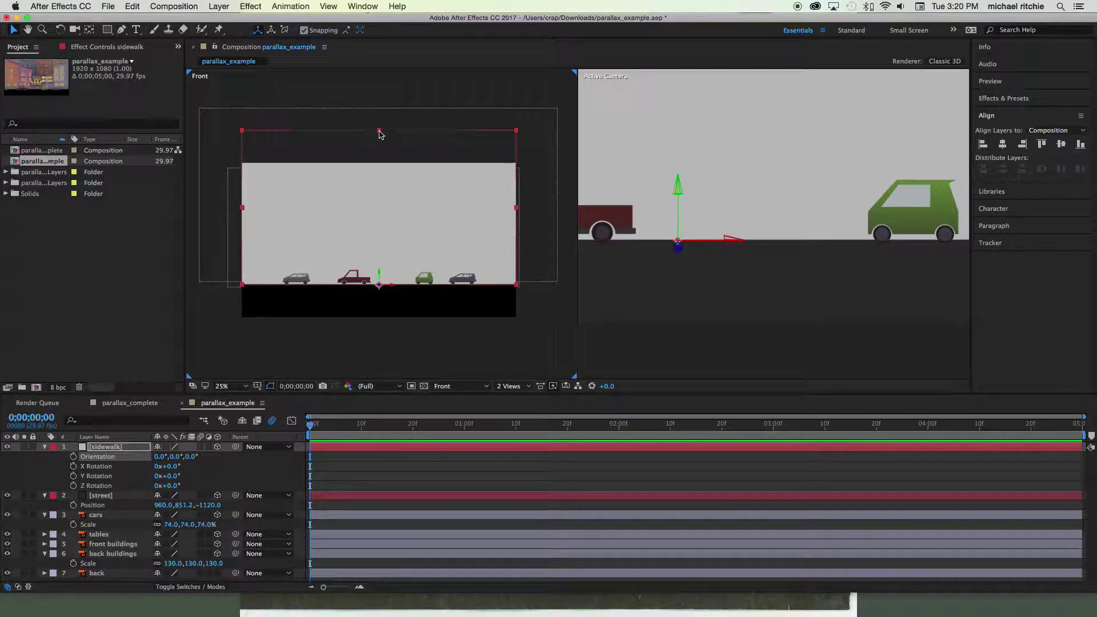
left_click_drag(379, 131, 387, 284)
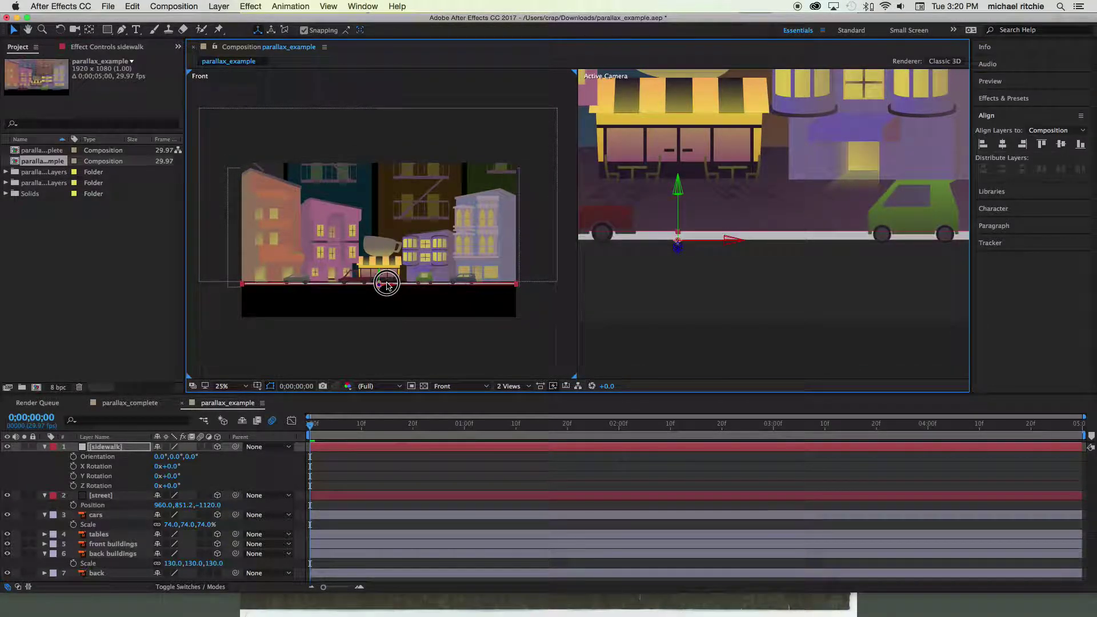
mouse_move(387, 283)
left_mouse_down()
mouse_move(380, 290)
mouse_move(443, 120)
mouse_move(355, 179)
mouse_move(358, 278)
mouse_move(343, 161)
mouse_move(178, 137)
left_mouse_up()
Try to raise the sidewalk strip's upper edge slightly to the base of the storefront, and undo the resizing.
scroll(404, 306, "up", 8, "alt")
mouse_move(446, 200)
left_mouse_down()
mouse_move(385, 200)
mouse_move(367, 246)
left_mouse_up()
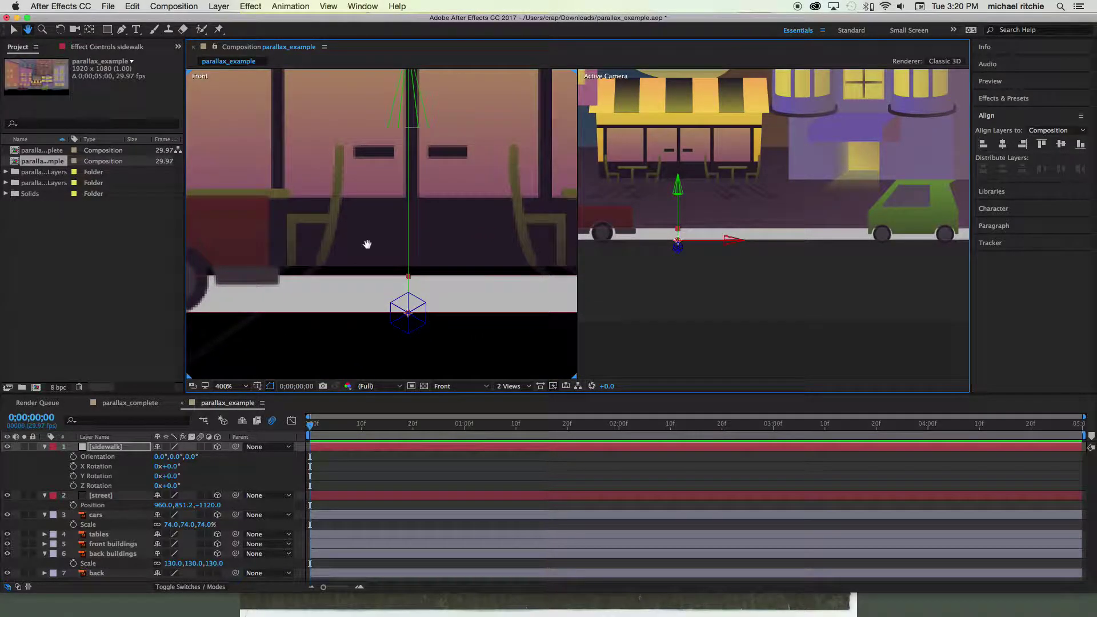
key("v")
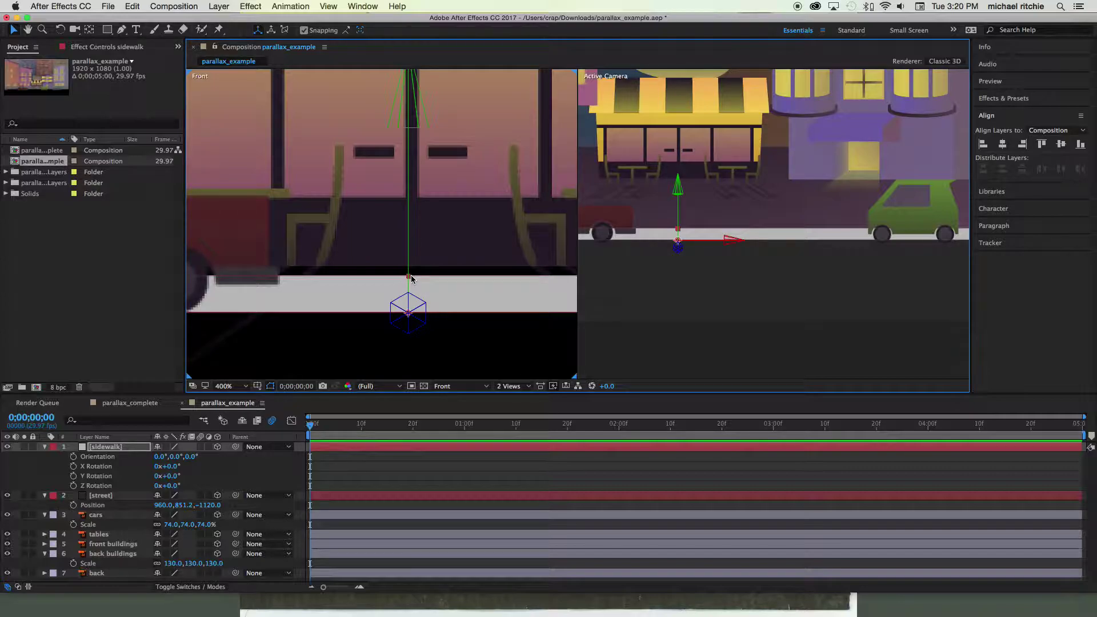
left_click_drag(411, 279, 411, 272)
scroll(412, 273, "up", 2)
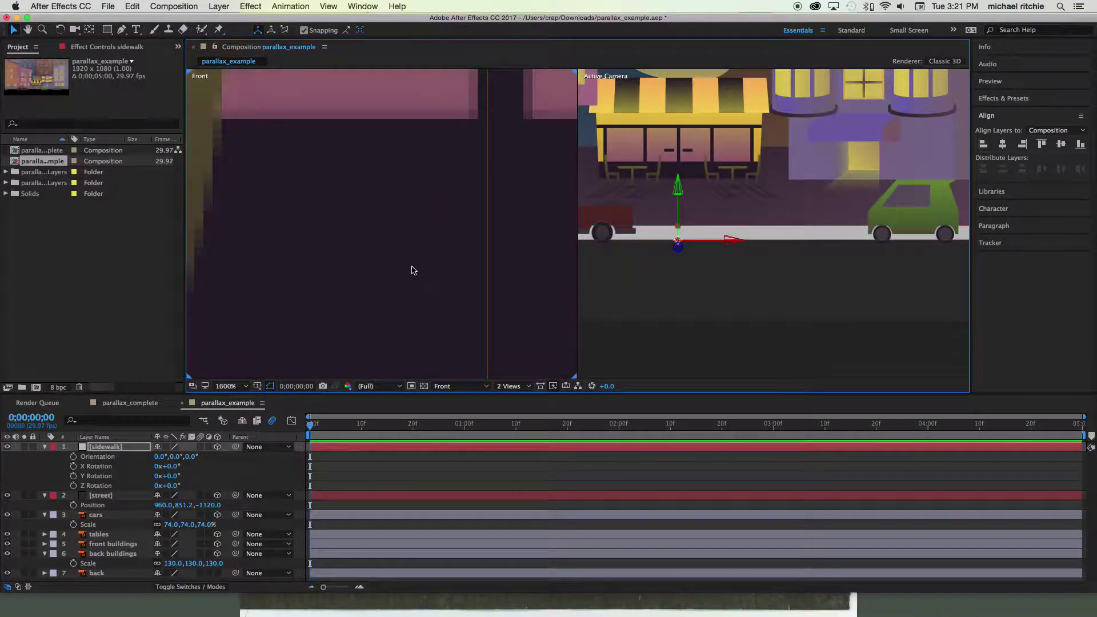
scroll(411, 266, "down", 2)
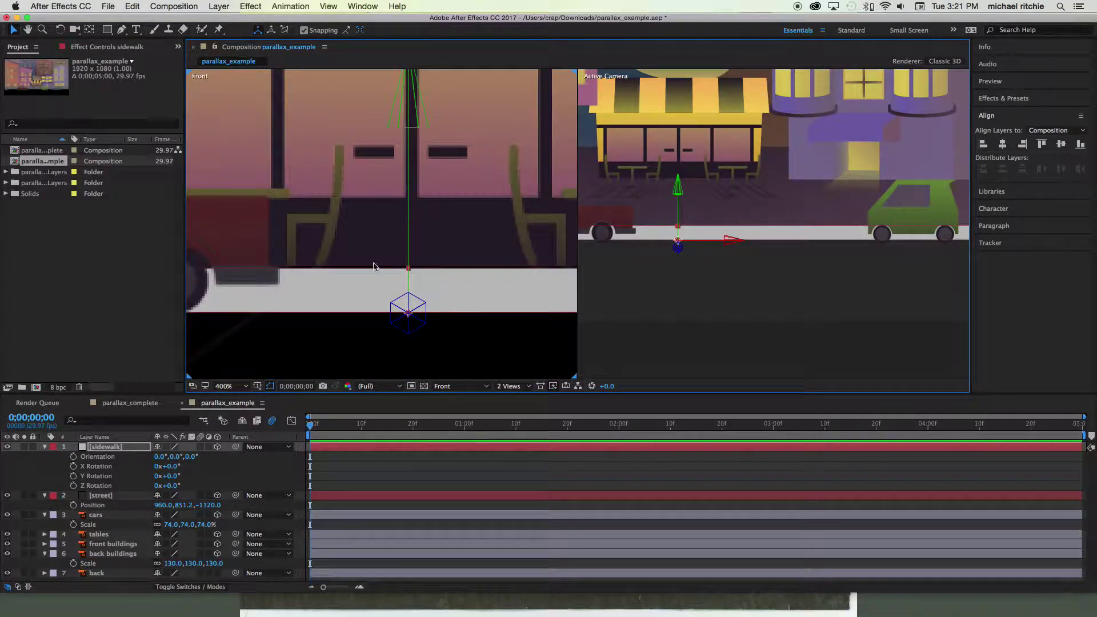
scroll(357, 265, "down", 1)
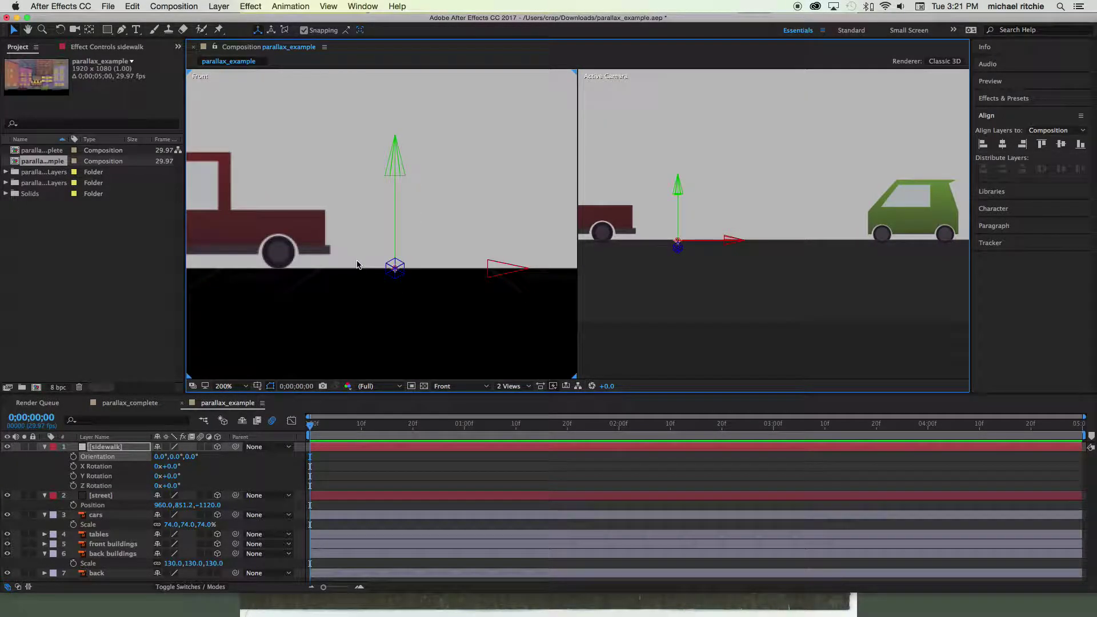
Unlink the sidewalk layer's scale proportions and reduce its Y scale to 2%.
scroll(358, 265, "down", 3)
scroll(339, 268, "up", 2)
key("h")
left_click_drag(365, 228, 441, 169)
key("v")
left_click(106, 447)
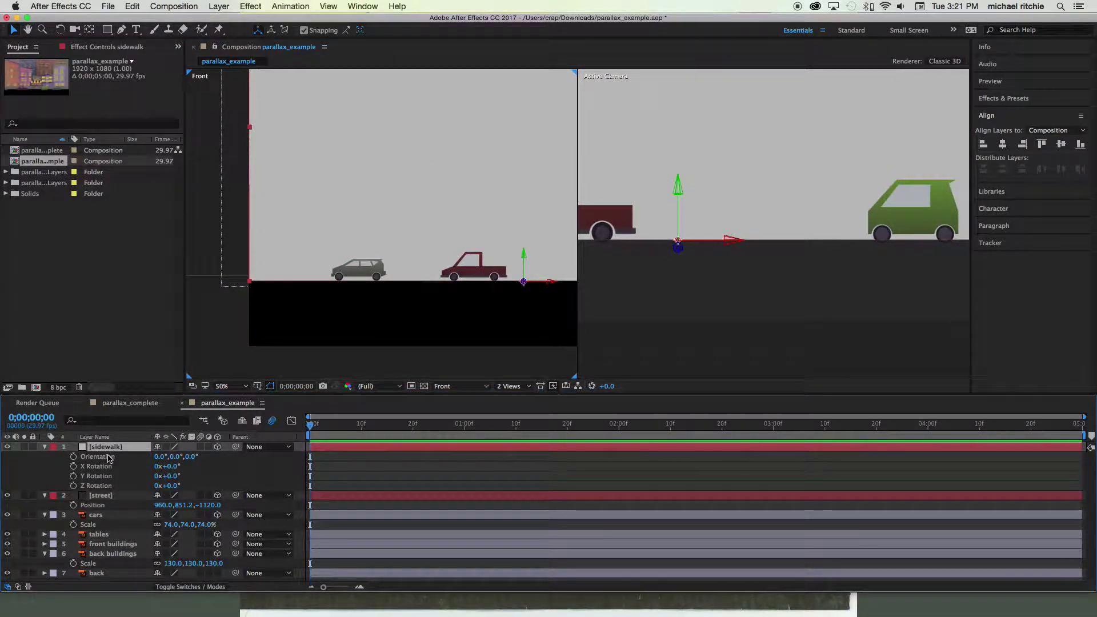
key("s")
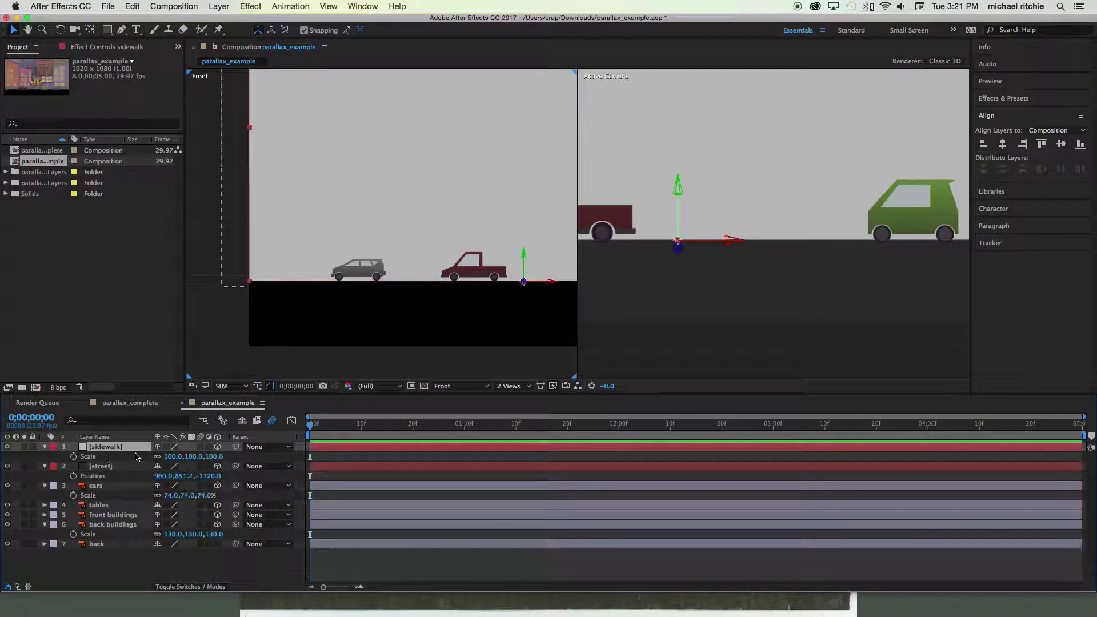
left_click(158, 458)
left_click_drag(197, 457, 140, 459)
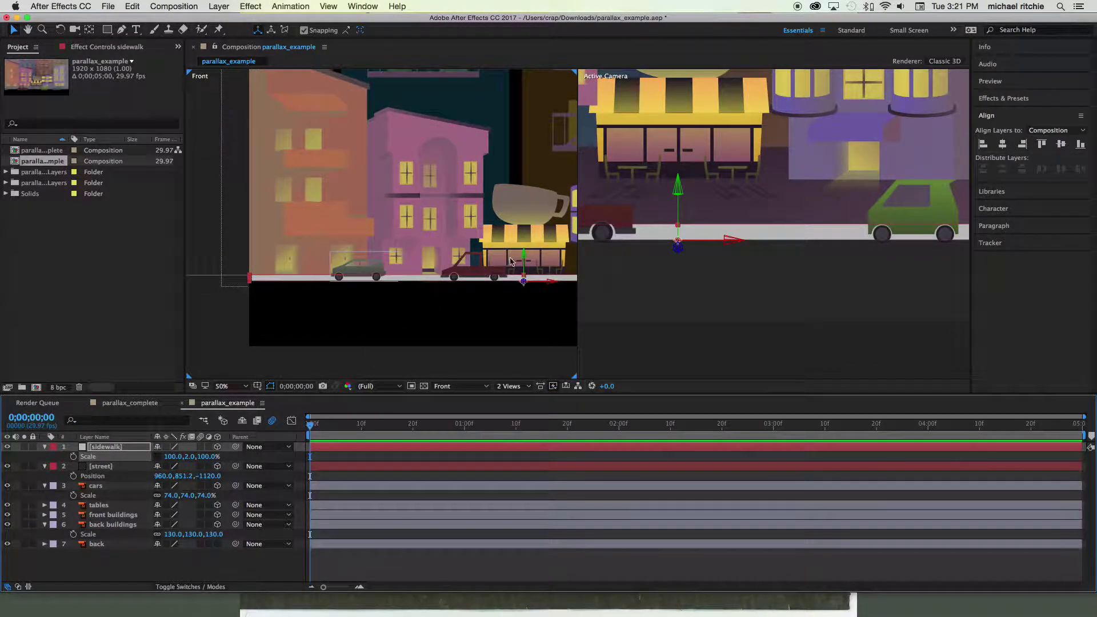
Check the strip against the storefront base in the Front view and duplicate the sidewalk layer.
scroll(514, 287, "up", 4)
key("h")
left_click_drag(519, 292, 436, 215)
key("v")
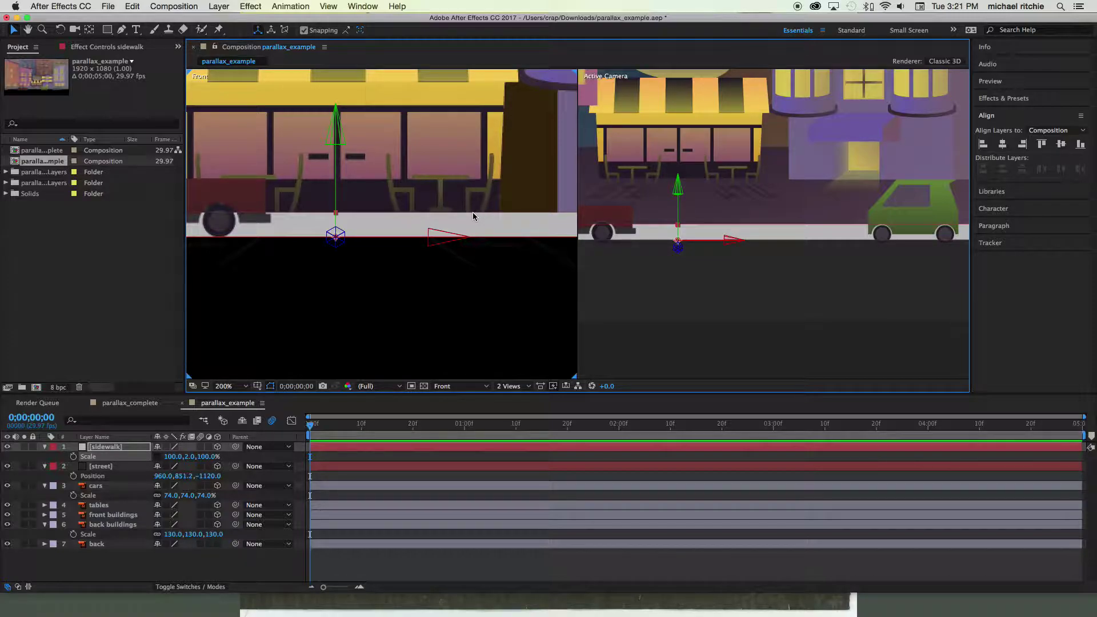
left_click(122, 455)
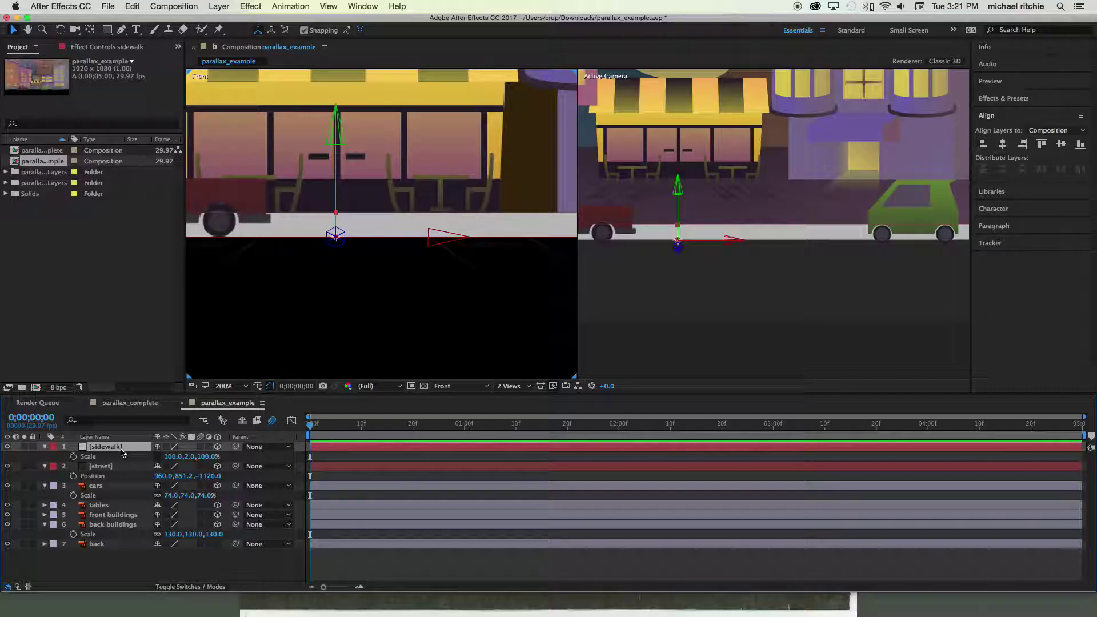
key("super+d")
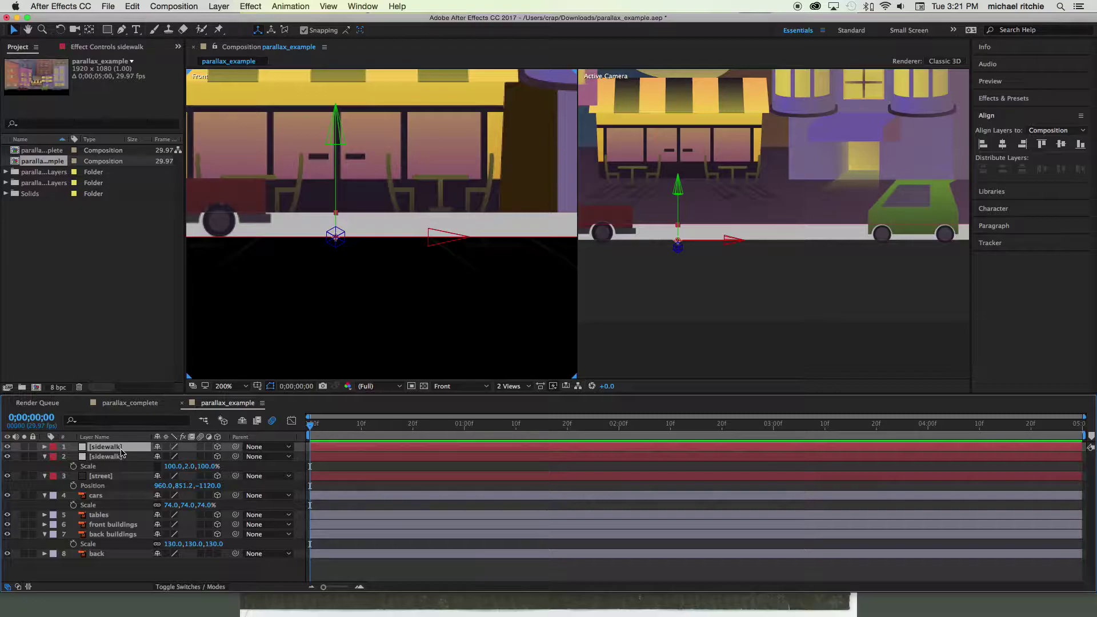
Move the duplicate sidewalk's anchor point to the strip's upper edge with the Pan Behind tool.
left_click(90, 30)
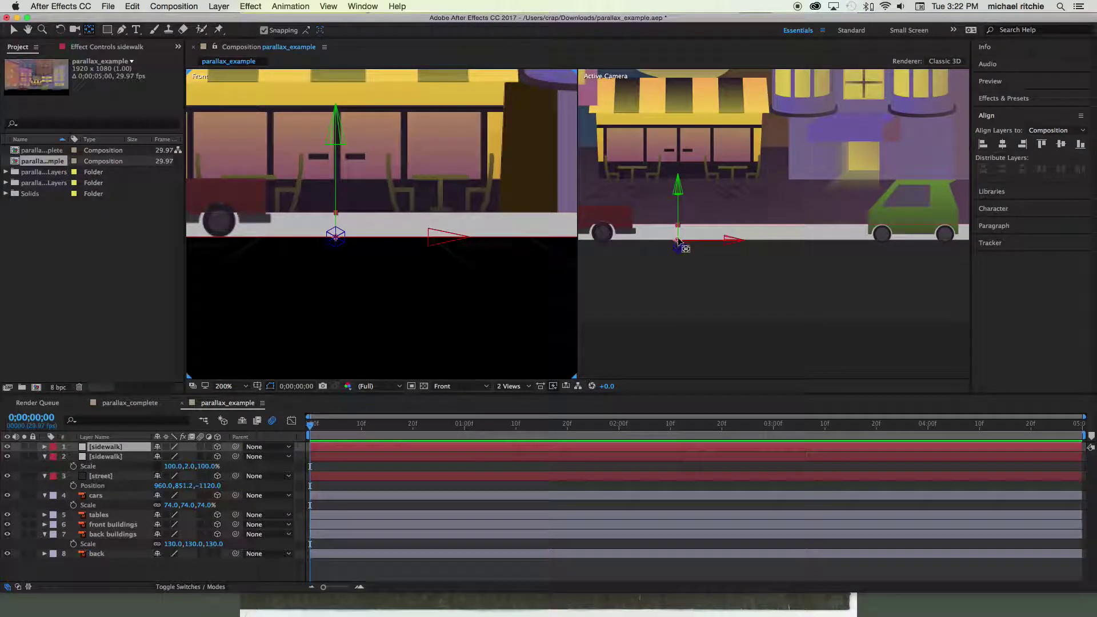
left_click_drag(678, 240, 678, 227)
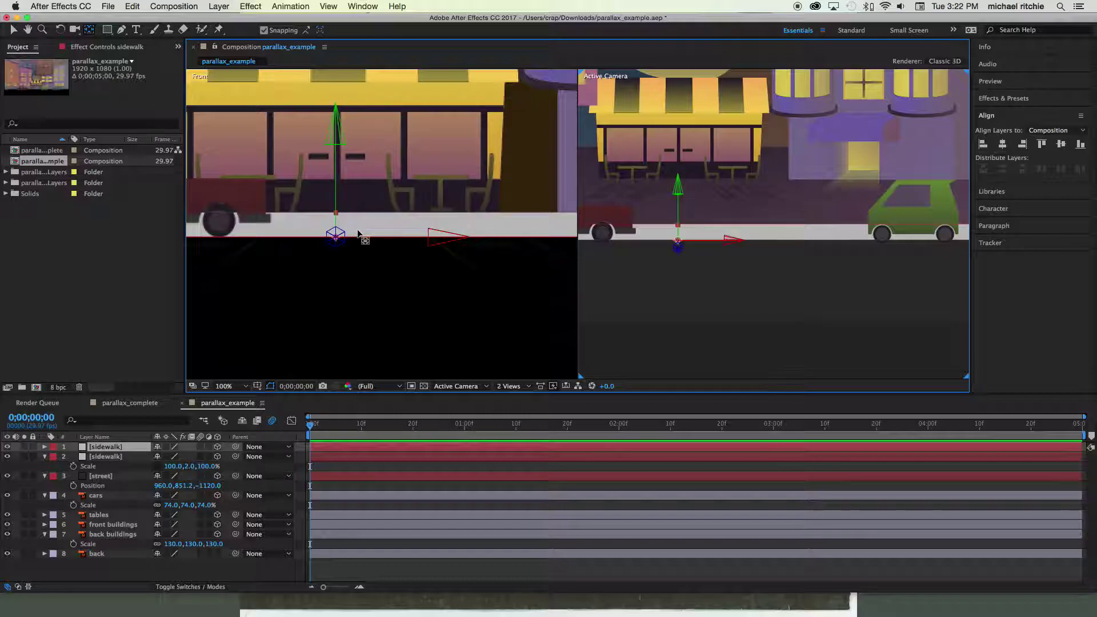
left_click_drag(336, 215, 369, 238)
left_click_drag(678, 242, 678, 230)
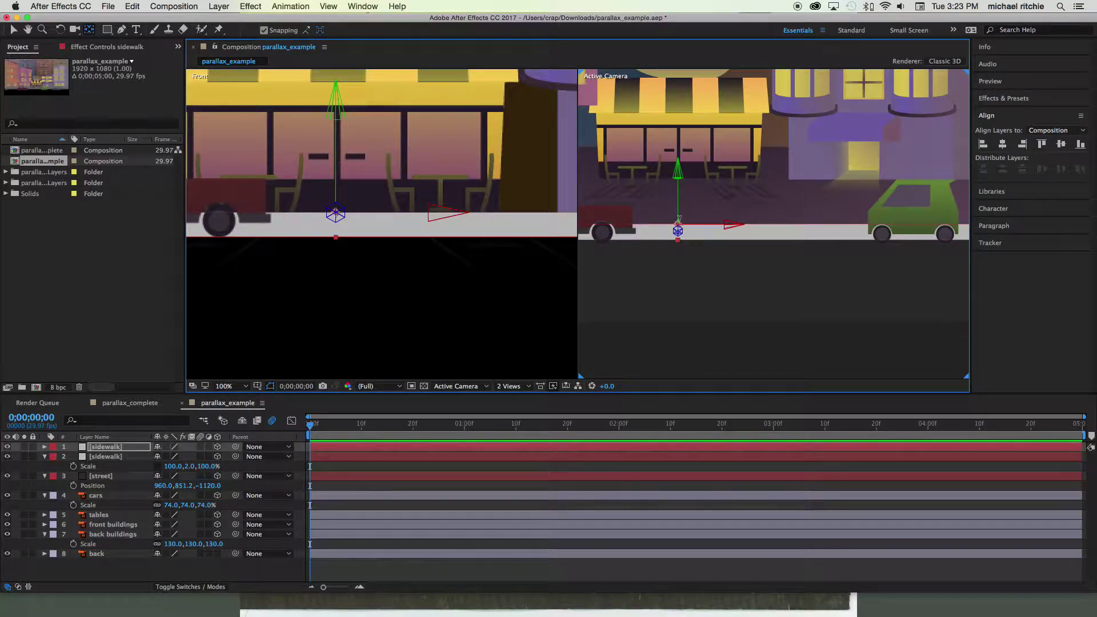
Lay the duplicate sidewalk layer flat by setting its X orientation to 90°.
left_click(105, 449)
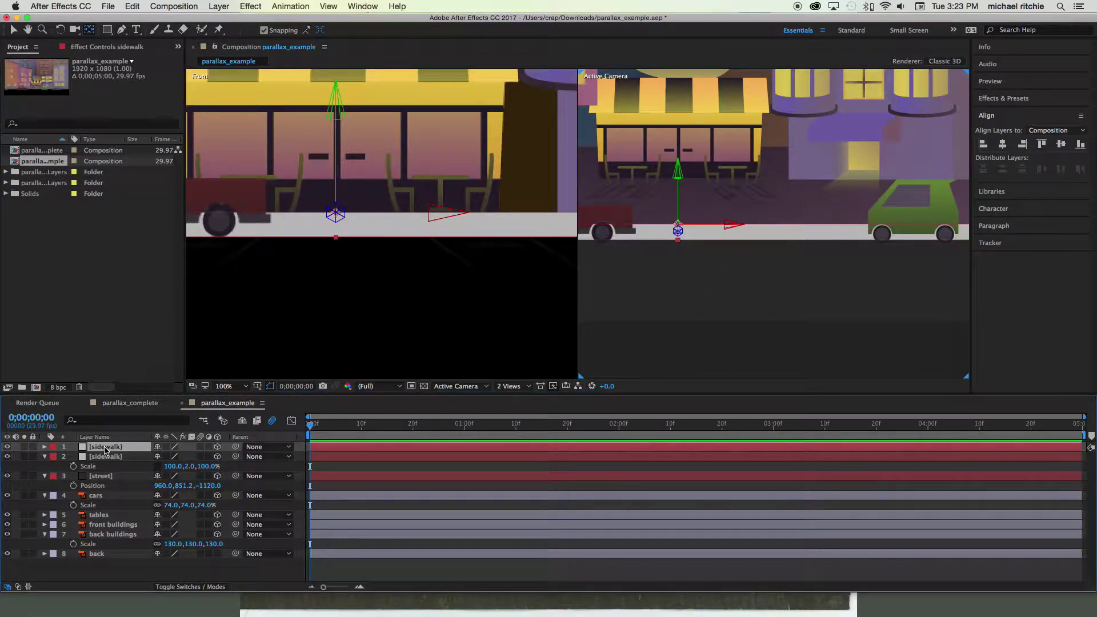
key("r")
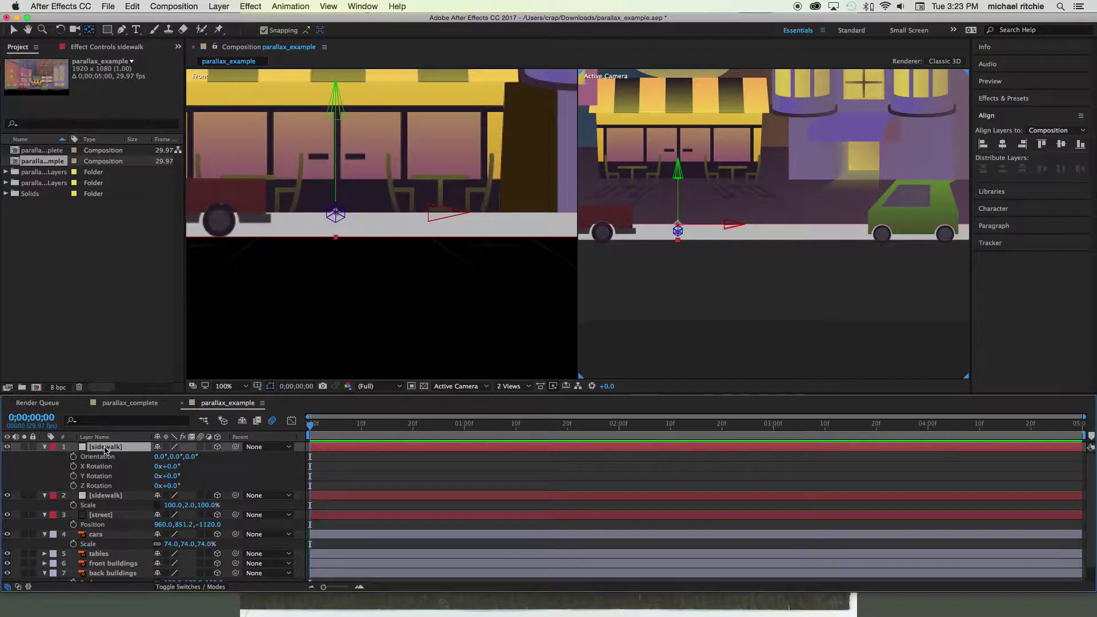
left_click(160, 457)
type("90")
key("Return")
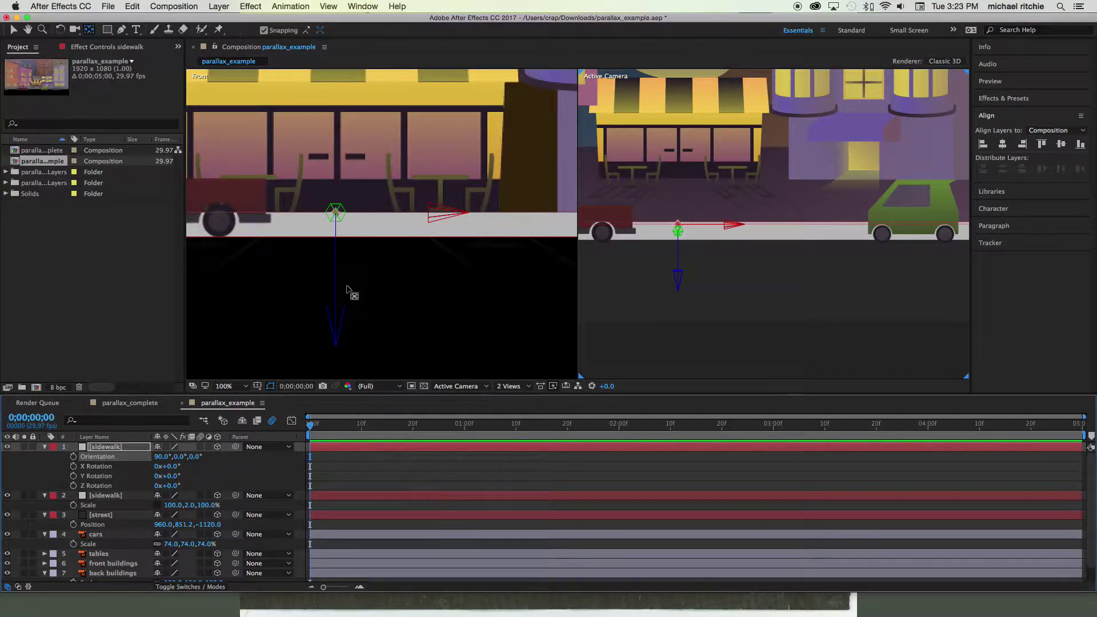
In the Top view, extend the flat sidewalk back beneath the buildings by raising its Y scale to 114%.
left_click(460, 362)
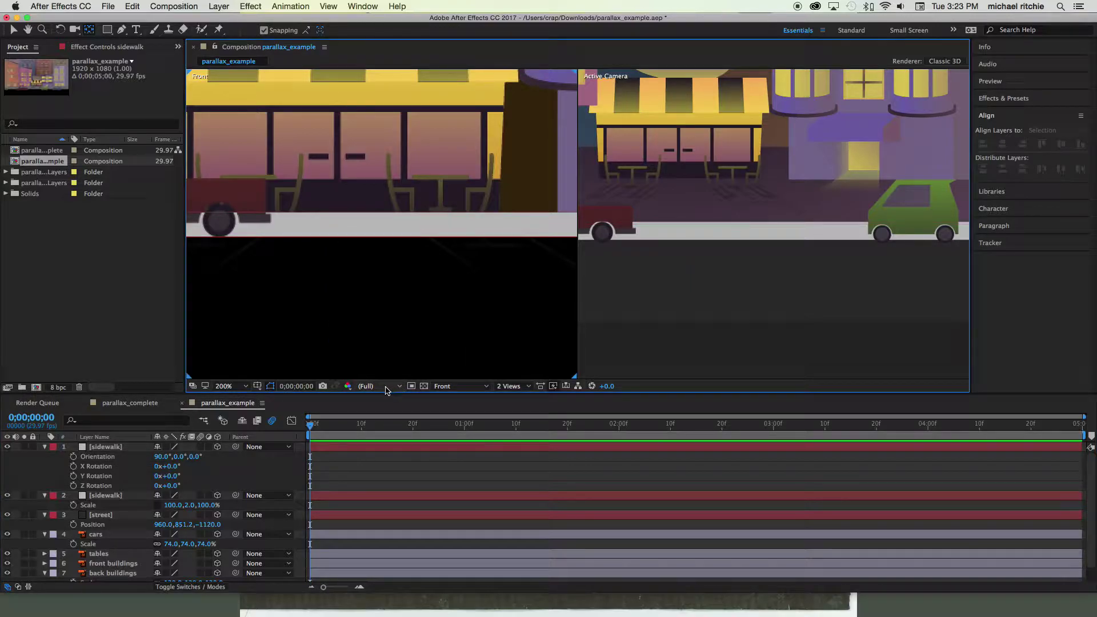
left_click(447, 387)
left_click(450, 436)
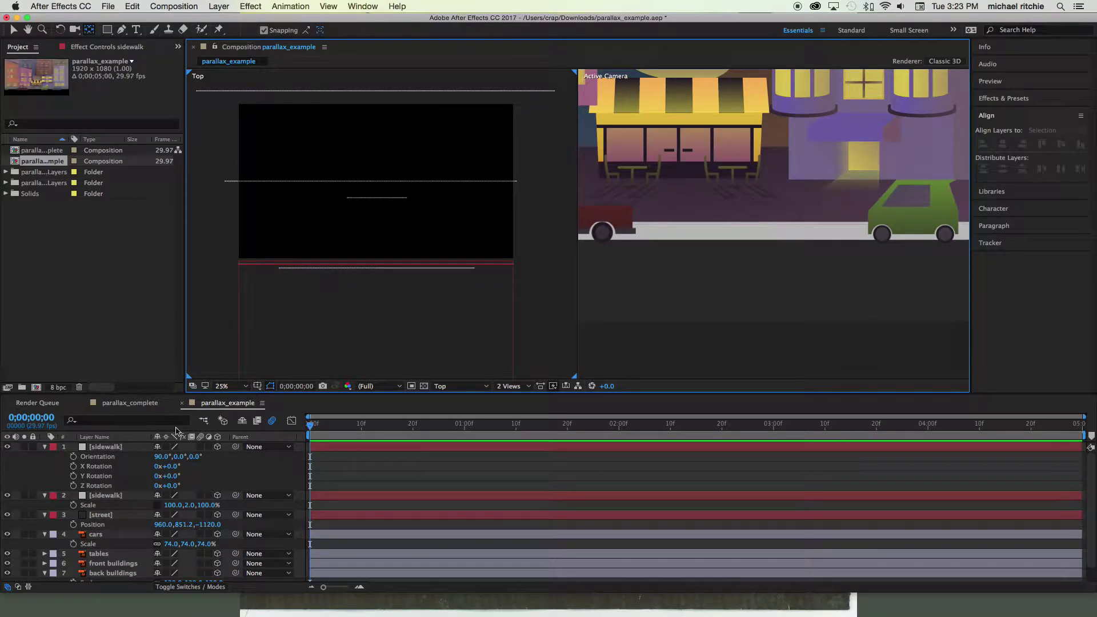
left_click(101, 449)
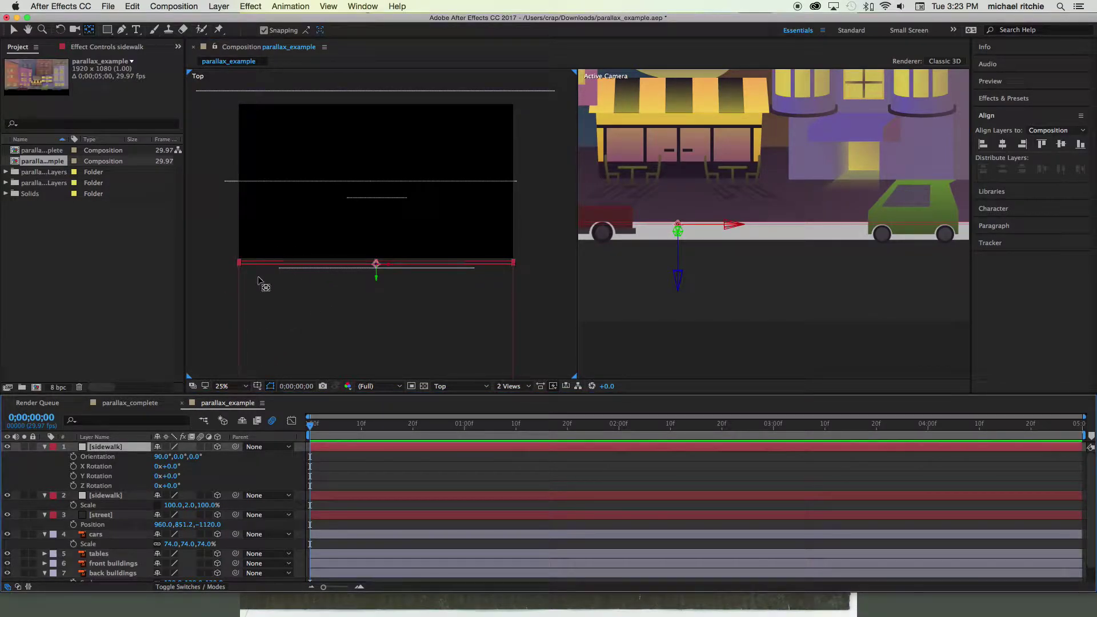
key("s")
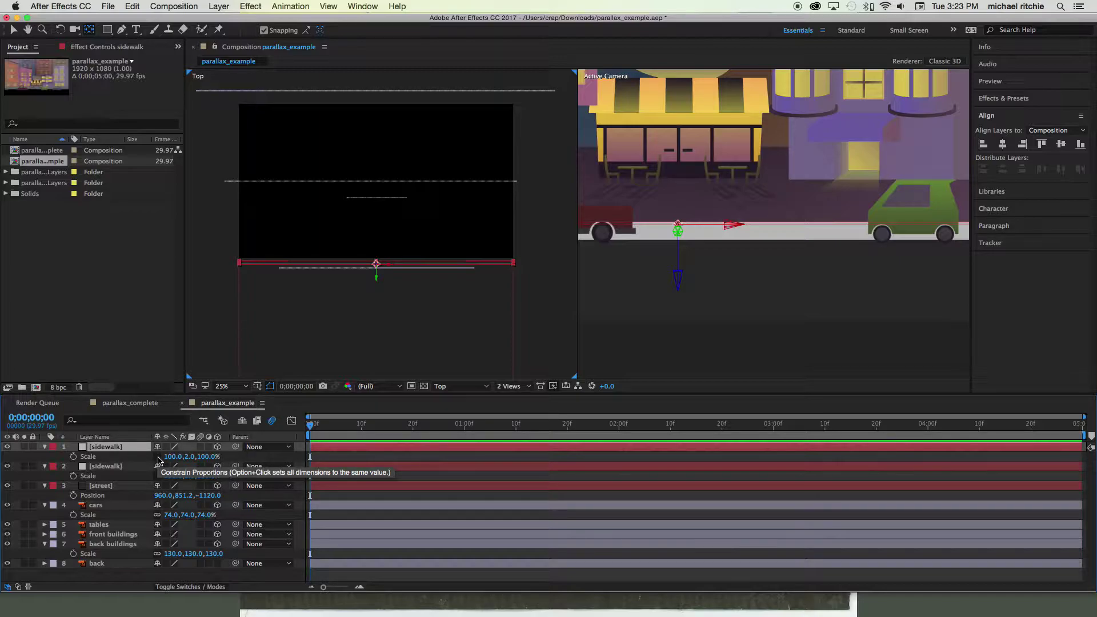
left_click_drag(189, 462, 251, 461)
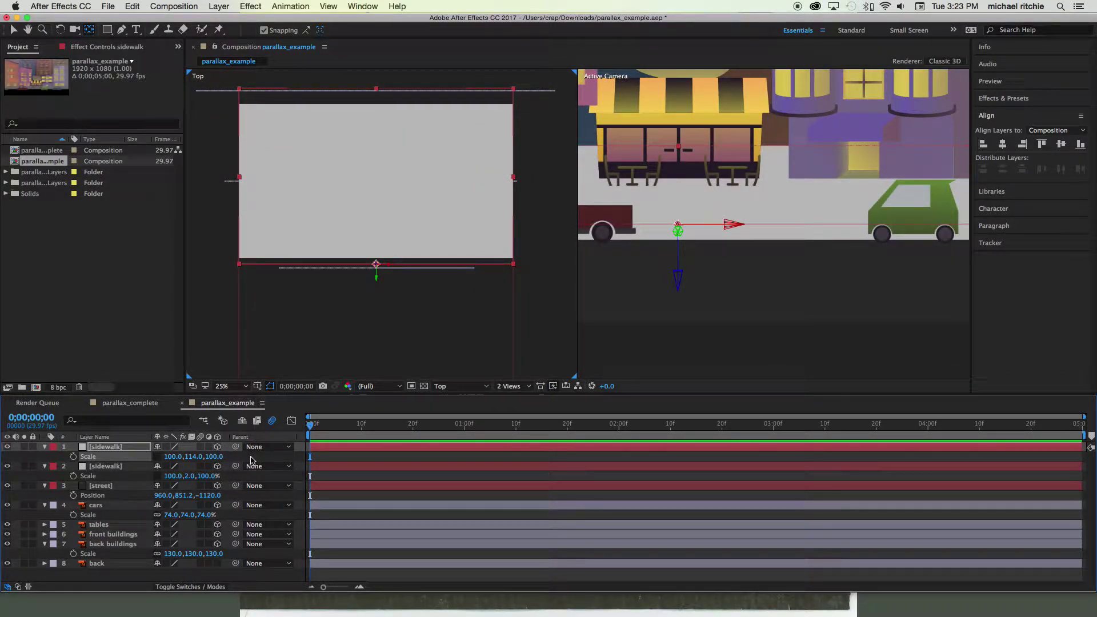
Examine the sidewalk, street, cars and buildings from several angles in Custom View 1 with the camera tool.
scroll(687, 284, "up", 5)
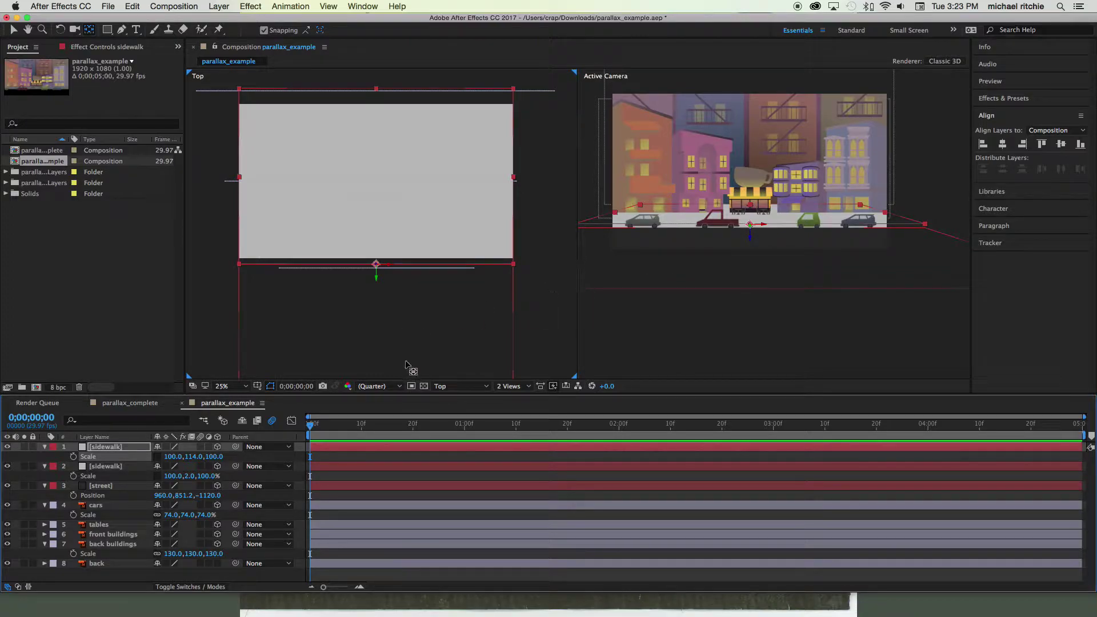
left_click(480, 390)
left_click(483, 487)
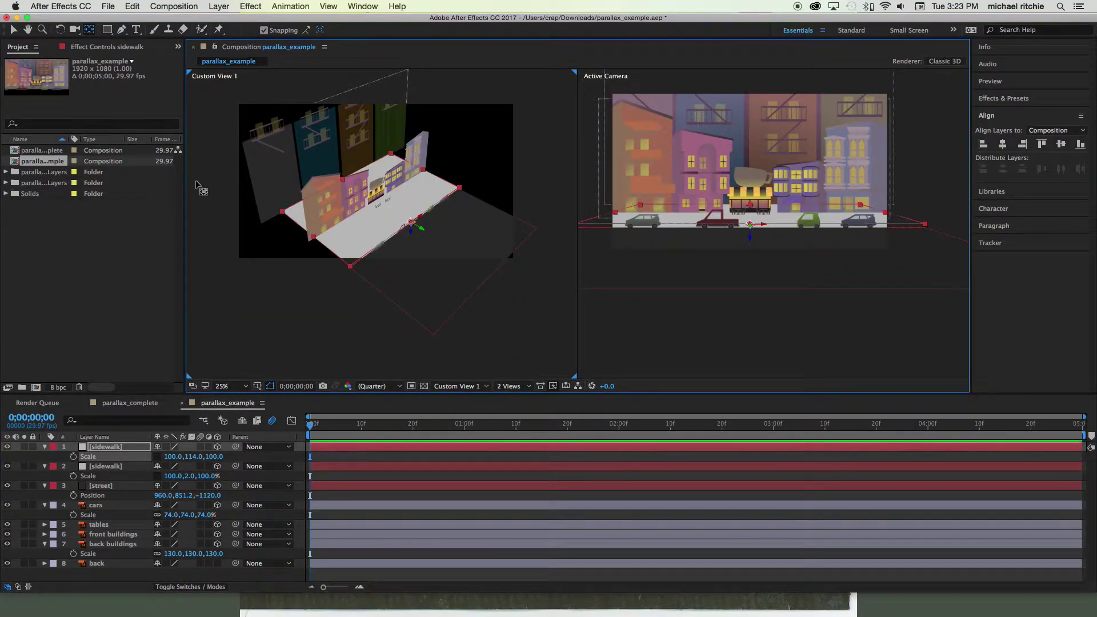
left_click(74, 31)
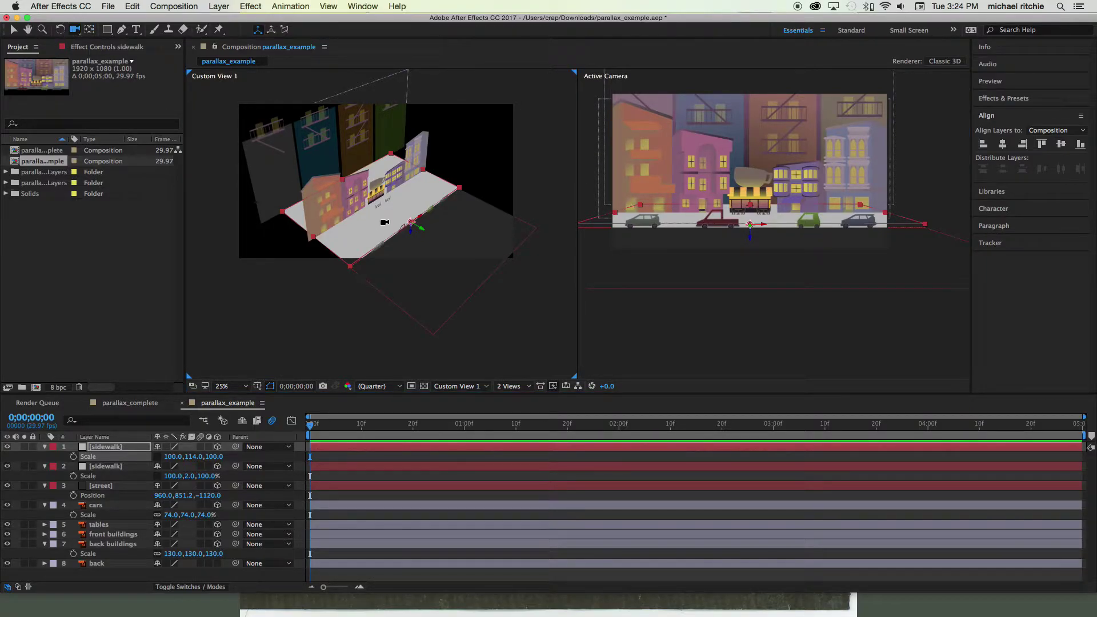
left_click_drag(385, 220, 366, 197)
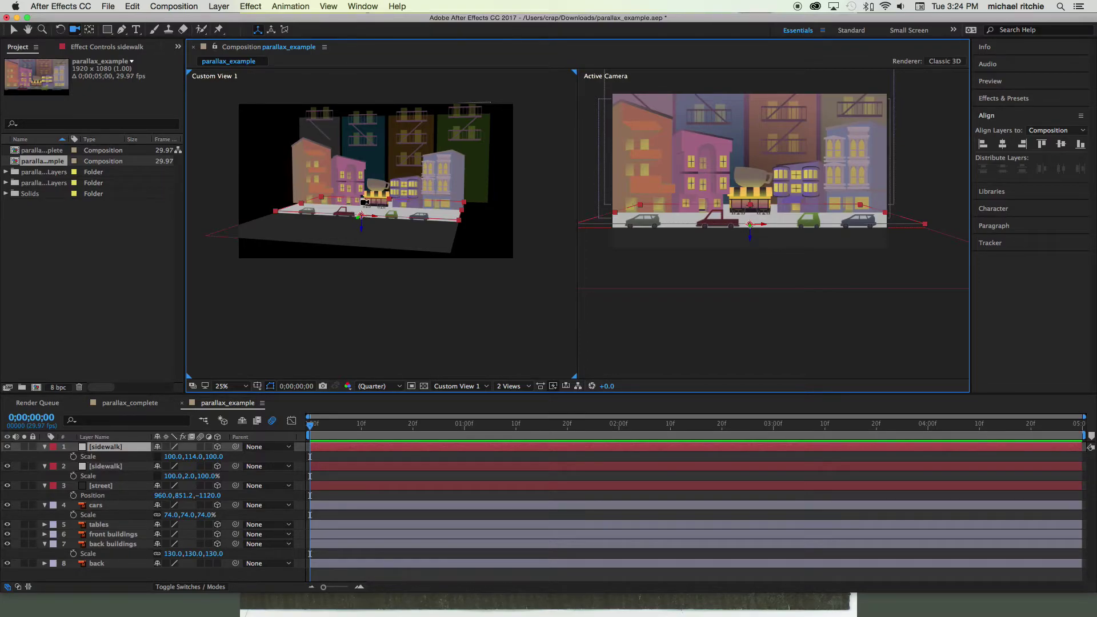
left_click_drag(352, 199, 372, 201)
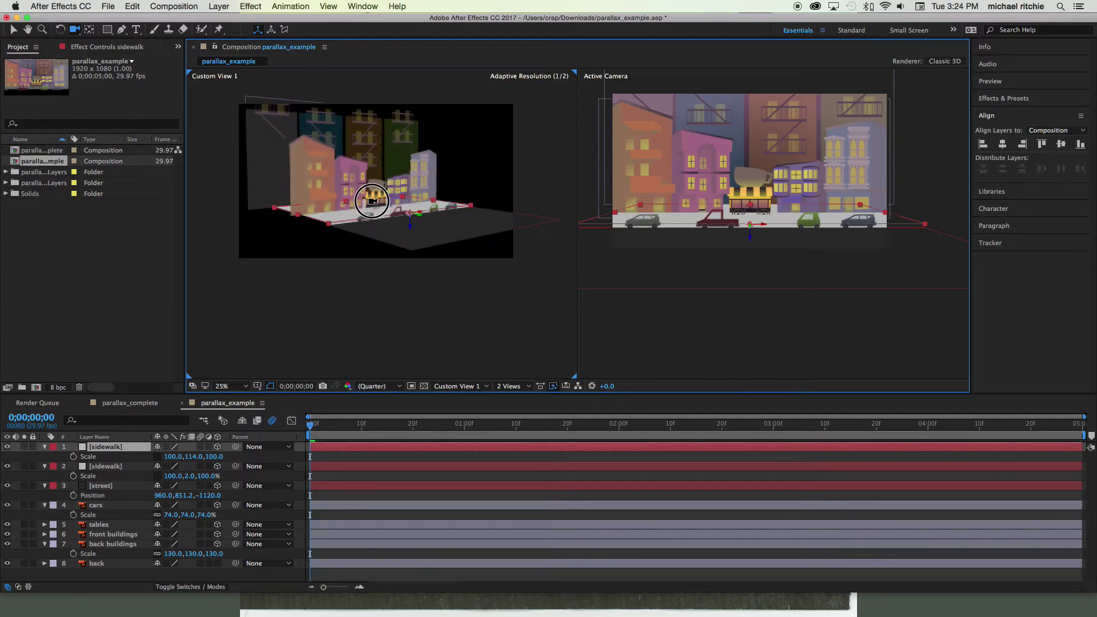
scroll(372, 201, "up", 2)
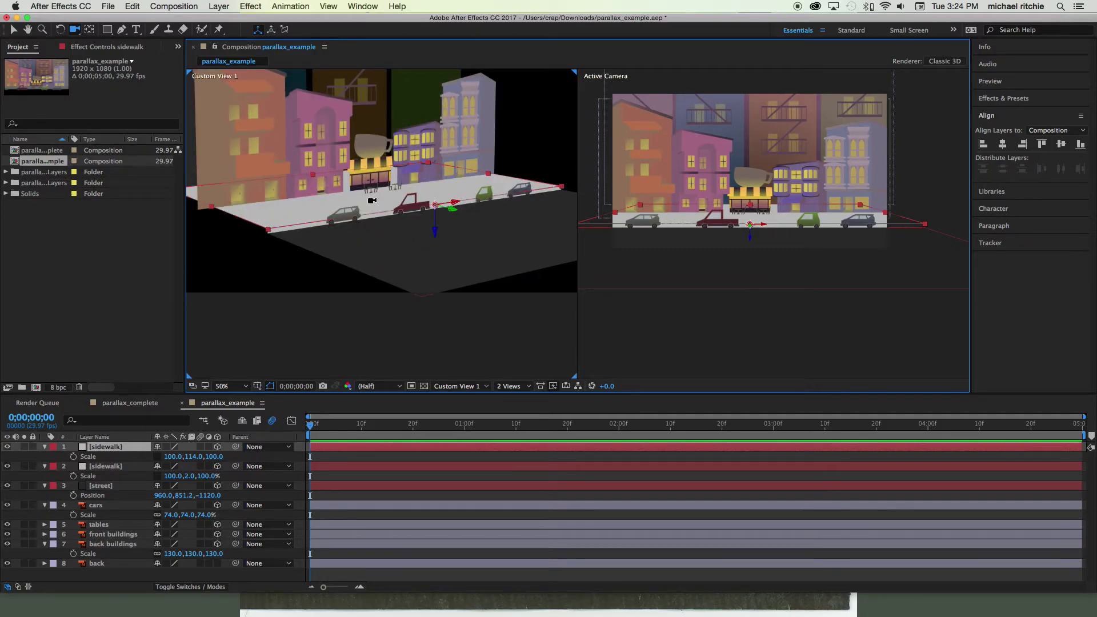